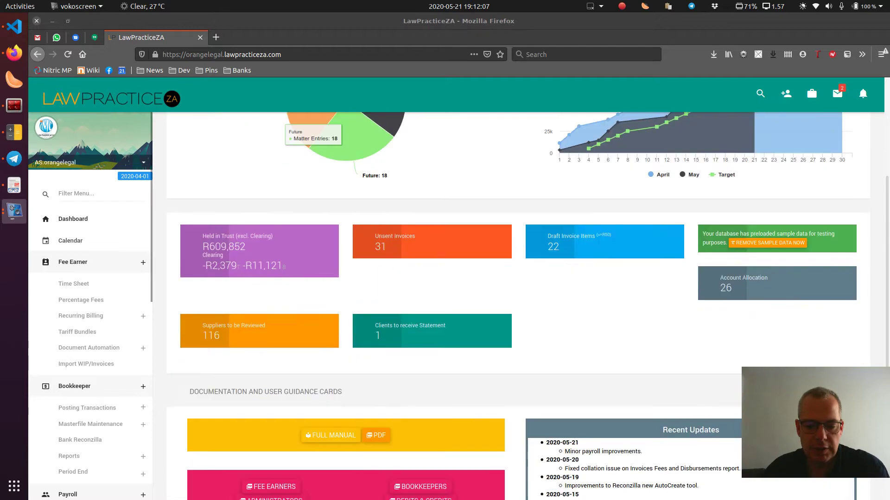
Step: Open the payroll staff list and start adding a new staff member
{"action": "scroll", "coordinate": [70, 303], "scroll_direction": "down", "scroll_amount": 5}
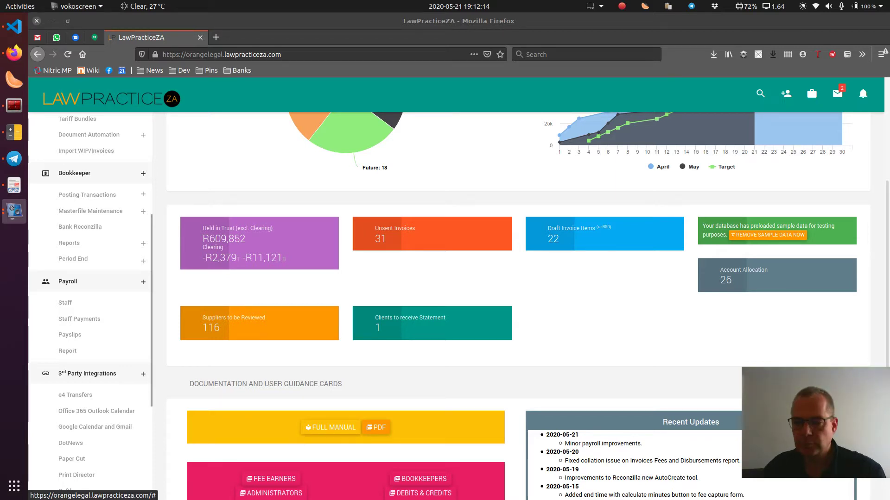
{"action": "left_click", "coordinate": [65, 302]}
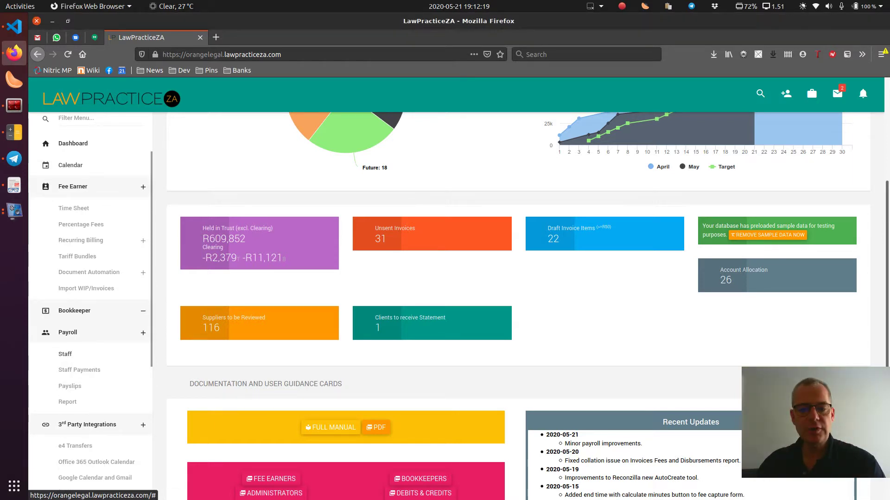
{"action": "scroll", "coordinate": [518, 288], "scroll_direction": "up", "scroll_amount": 5}
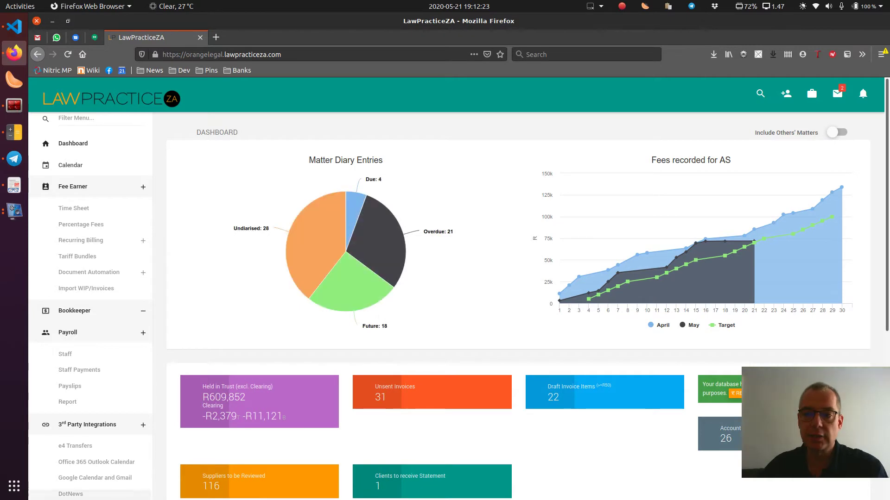
{"action": "scroll", "coordinate": [74, 271], "scroll_direction": "down", "scroll_amount": 3}
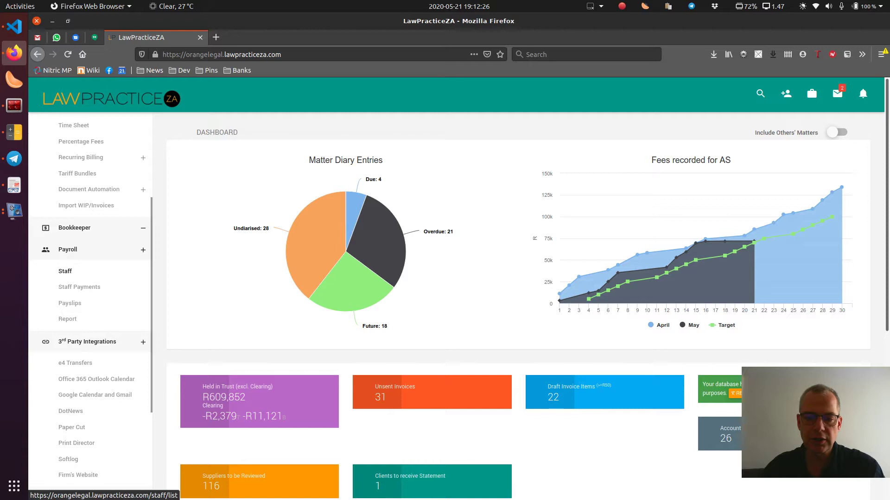
{"action": "left_click", "coordinate": [65, 271]}
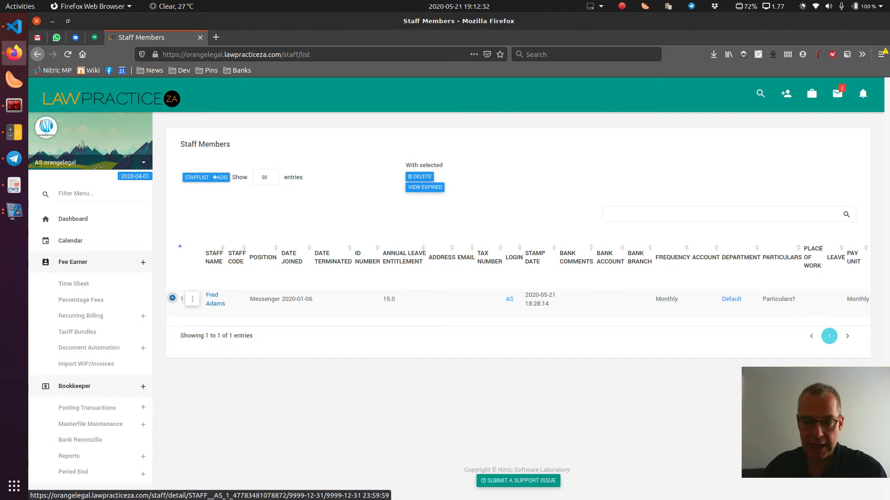
{"action": "left_click", "coordinate": [223, 177]}
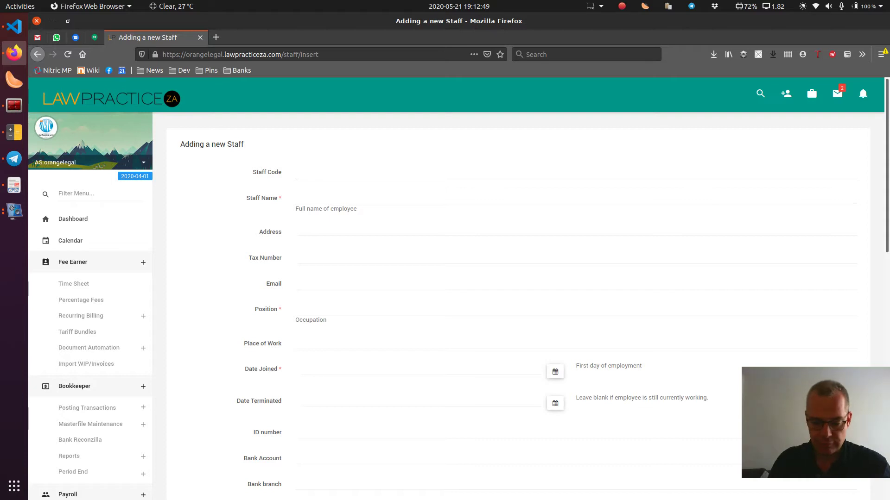
Step: Enter staff code 1 and the employee's full name, leaving the address and tax number blank
{"action": "type", "text": "1"}
{"action": "key", "text": "Tab"}
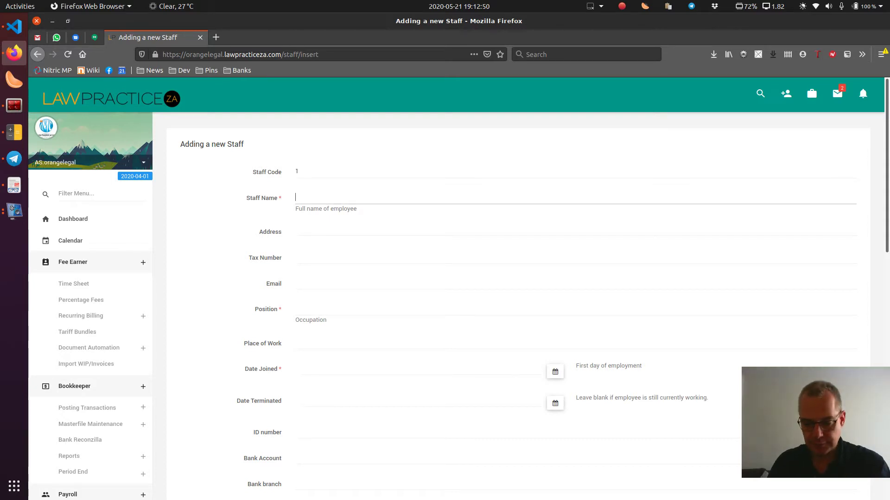
{"action": "type", "text": "Susan "}
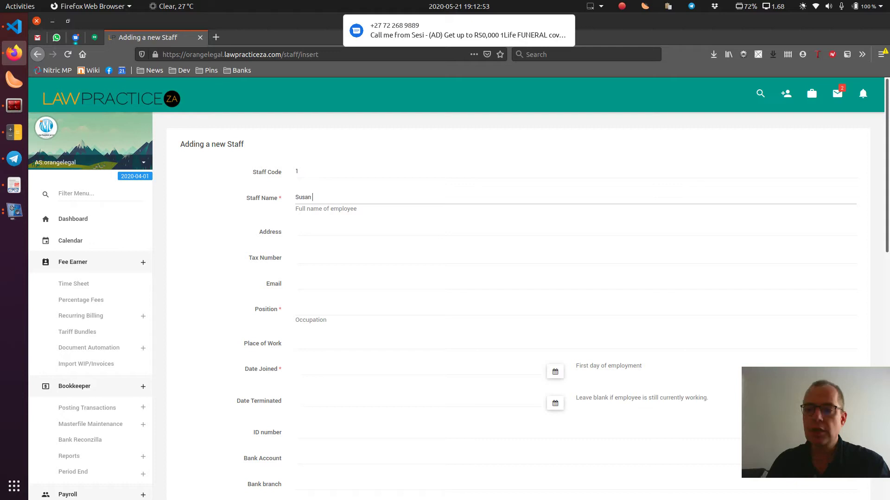
{"action": "type", "text": "Adams"}
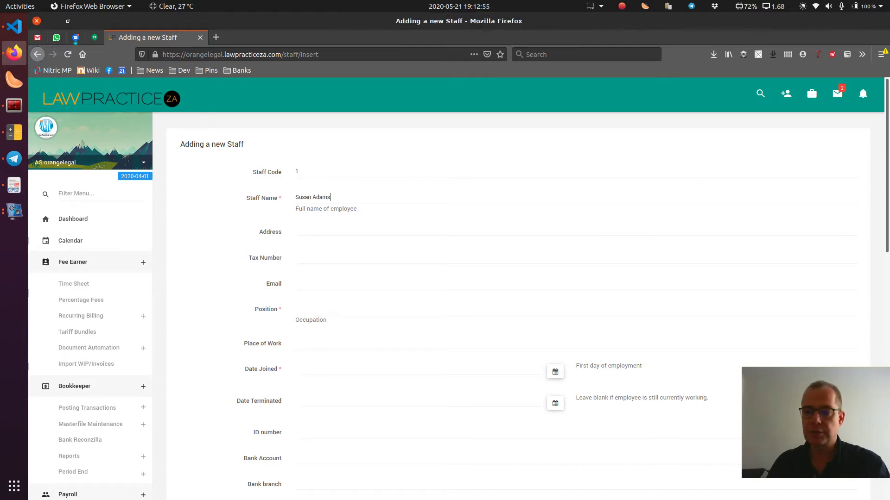
{"action": "key", "text": "Tab"}
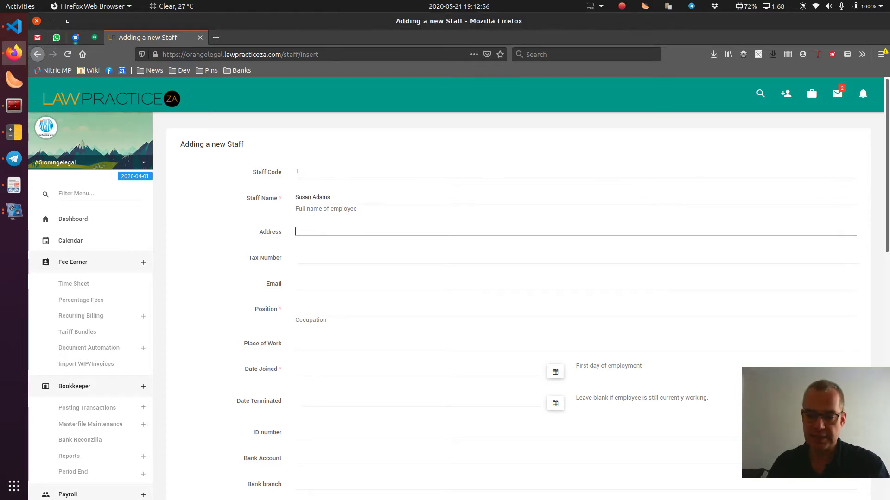
{"action": "key", "text": "Tab"}
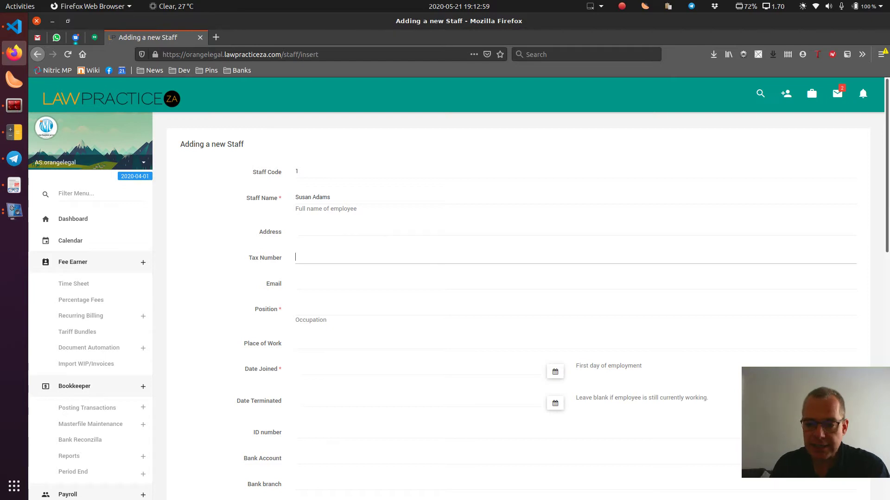
{"action": "key", "text": "Tab"}
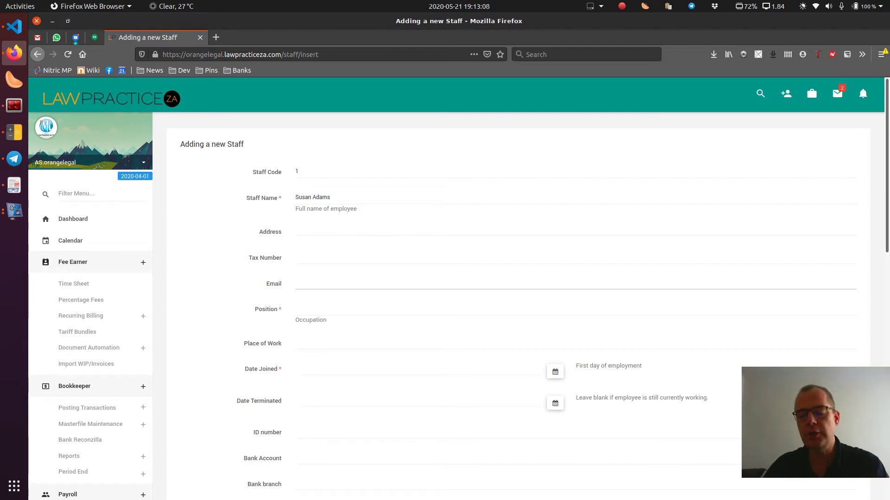
Step: Set the employee's position to Zoo Keeper and the date joined to 2020-04-01
{"action": "scroll", "coordinate": [518, 306], "scroll_direction": "down", "scroll_amount": 3}
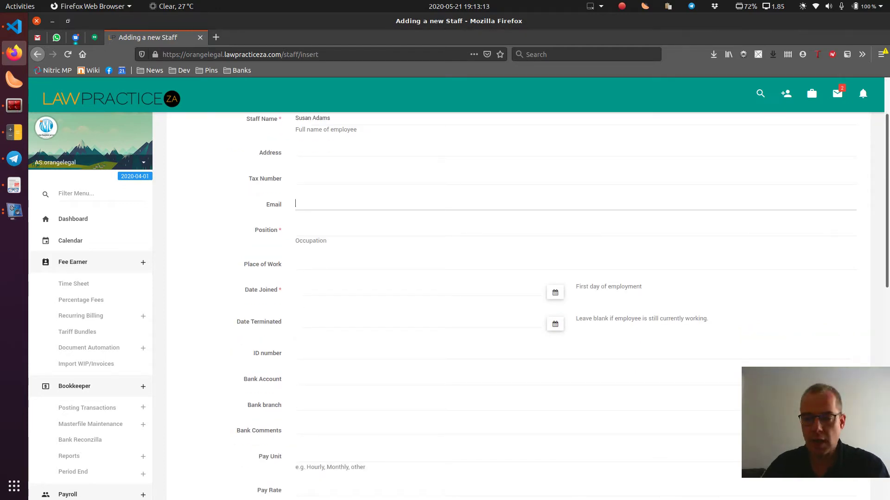
{"action": "left_click", "coordinate": [354, 234]}
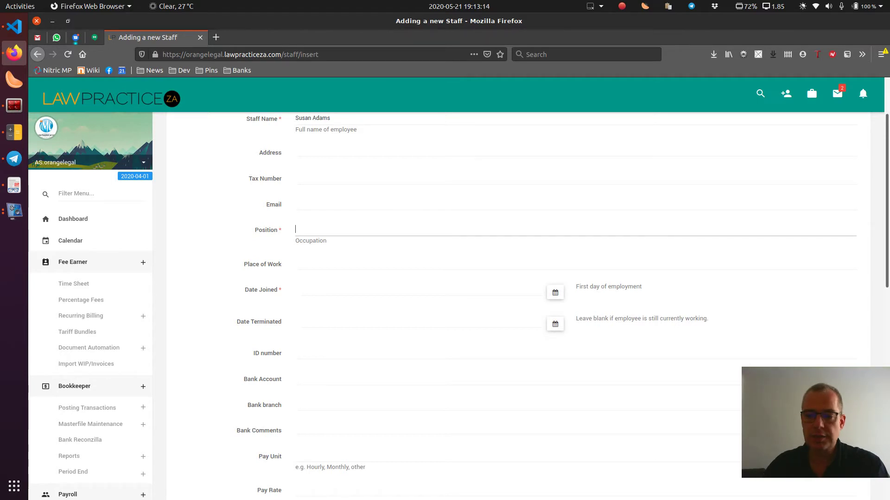
{"action": "type", "text": "Zoo Keeper"}
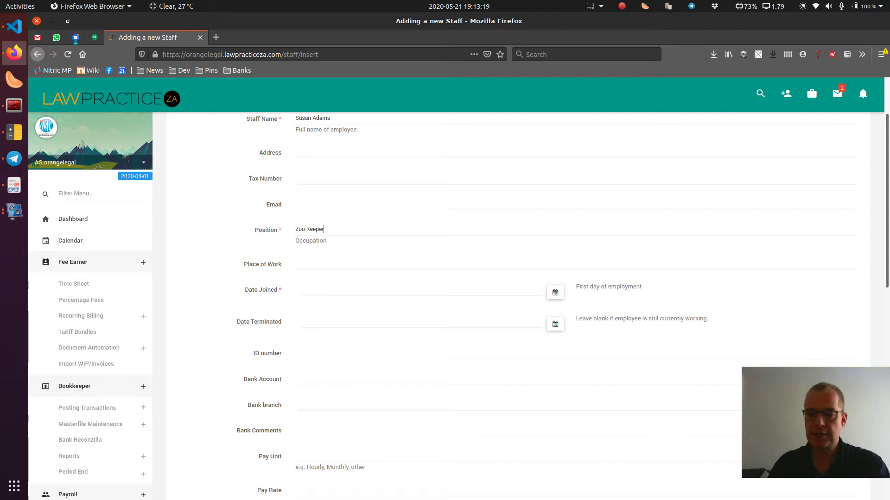
{"action": "left_click", "coordinate": [296, 263]}
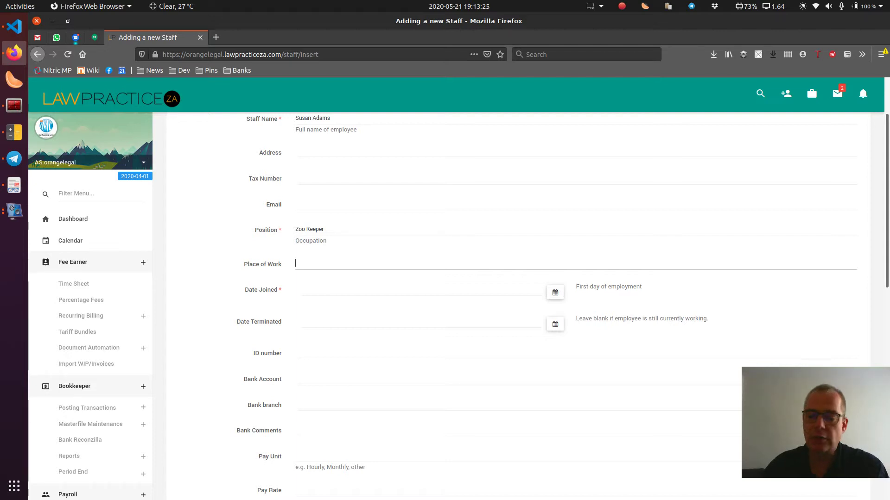
{"action": "key", "text": "Tab"}
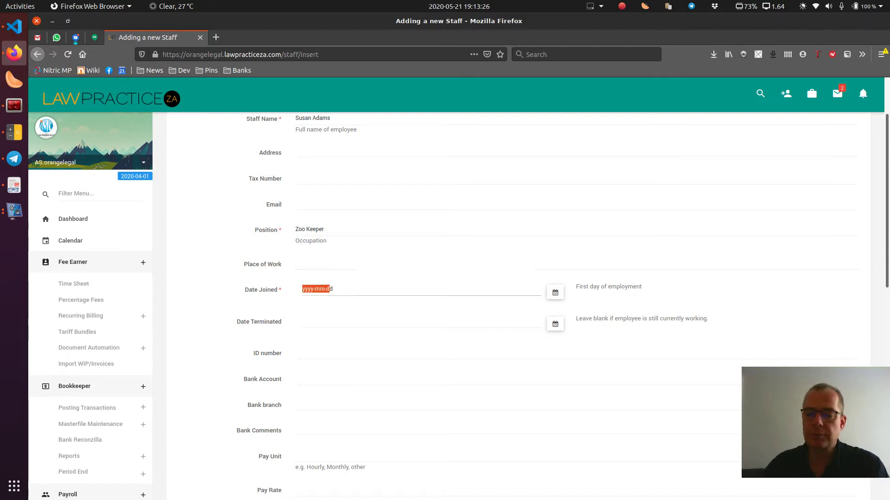
{"action": "type", "text": "2020-"}
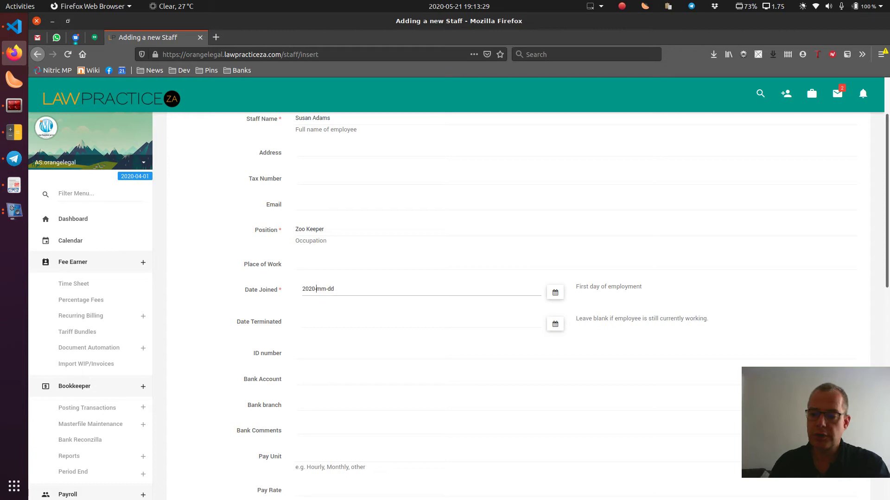
{"action": "type", "text": "0"}
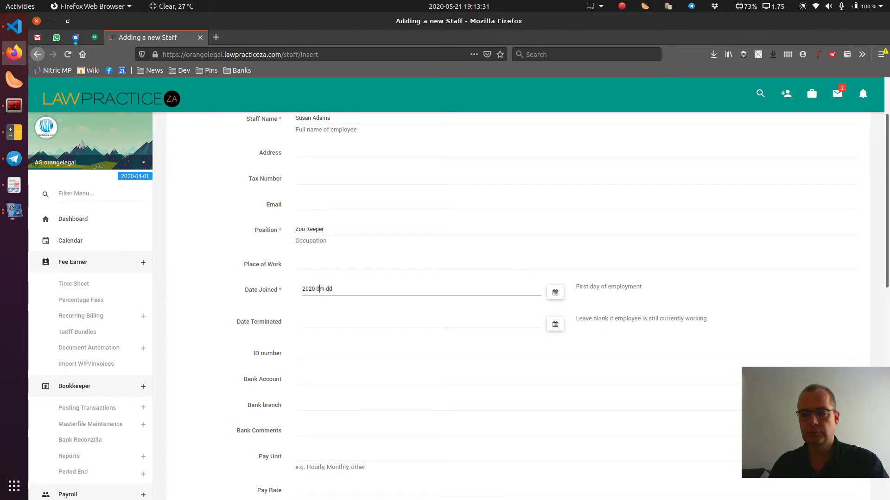
{"action": "type", "text": "4-01"}
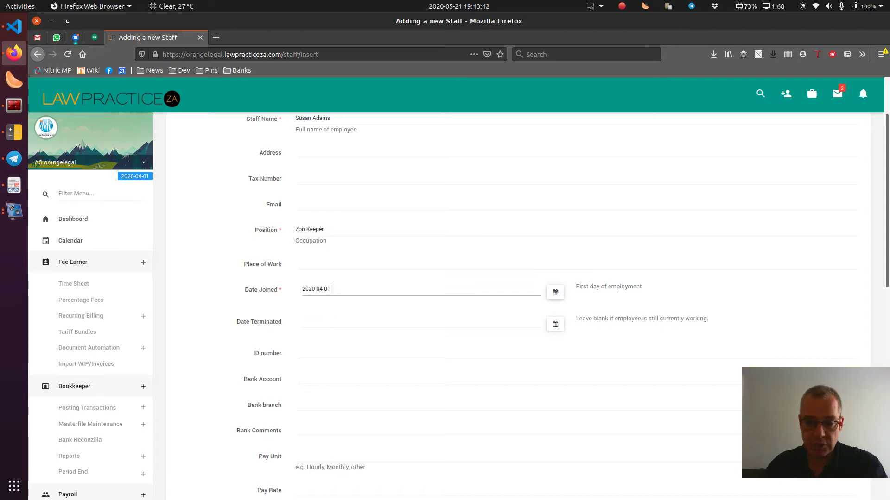
Step: Set the employee's pay frequency to Monthly and the annual leave entitlement to 25 days per year
{"action": "scroll", "coordinate": [510, 306], "scroll_direction": "down", "scroll_amount": 3}
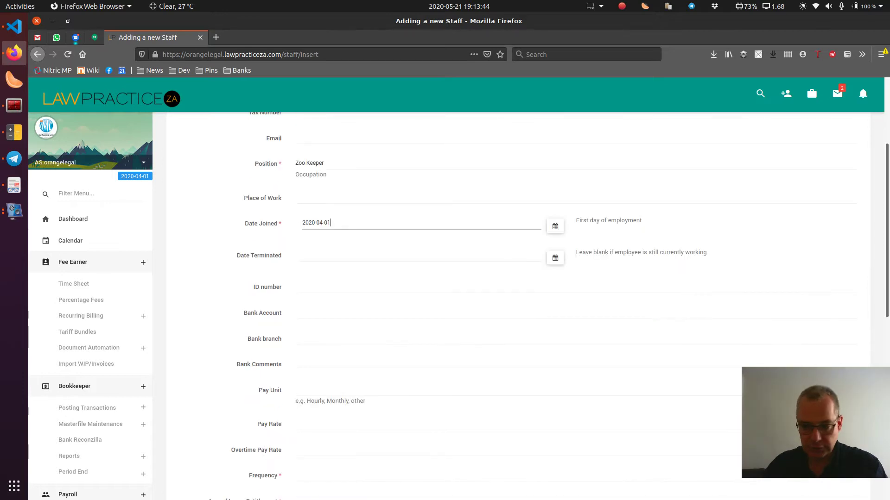
{"action": "scroll", "coordinate": [509, 306], "scroll_direction": "down", "scroll_amount": 1}
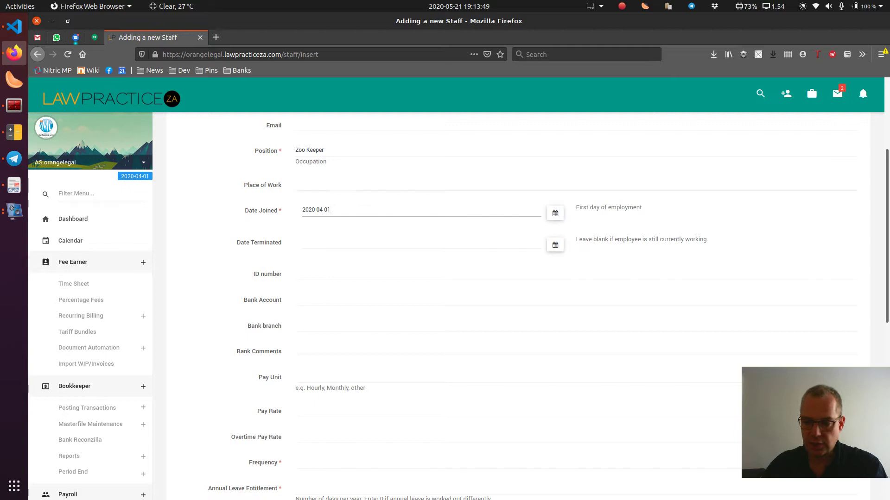
{"action": "scroll", "coordinate": [510, 306], "scroll_direction": "down", "scroll_amount": 3}
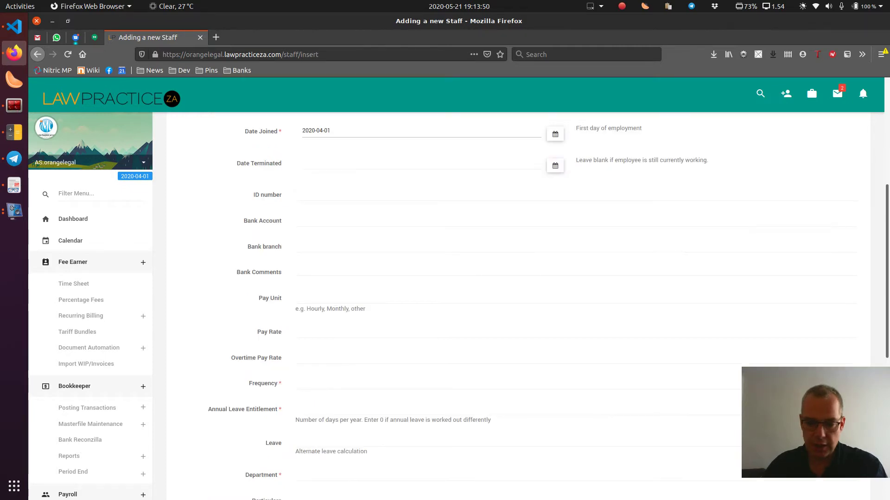
{"action": "scroll", "coordinate": [509, 306], "scroll_direction": "down", "scroll_amount": 4}
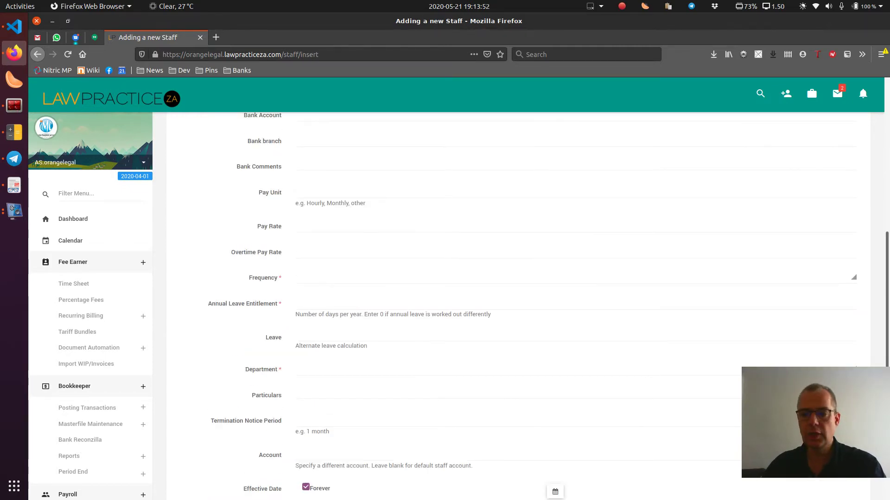
{"action": "left_click", "coordinate": [575, 278]}
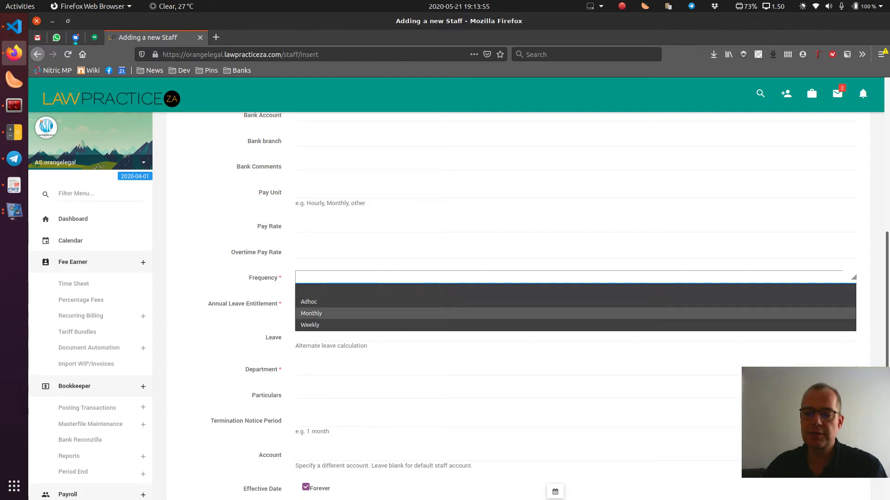
{"action": "key", "text": "Return"}
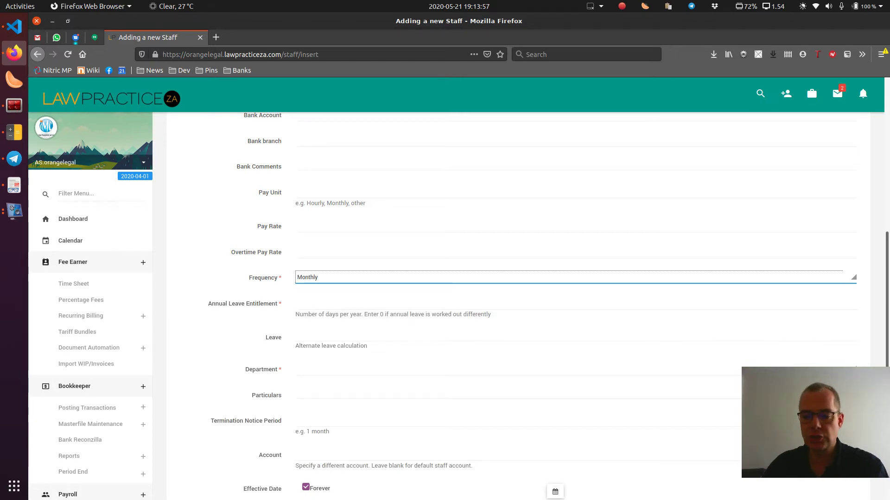
{"action": "left_click", "coordinate": [324, 303]}
{"action": "type", "text": "17"}
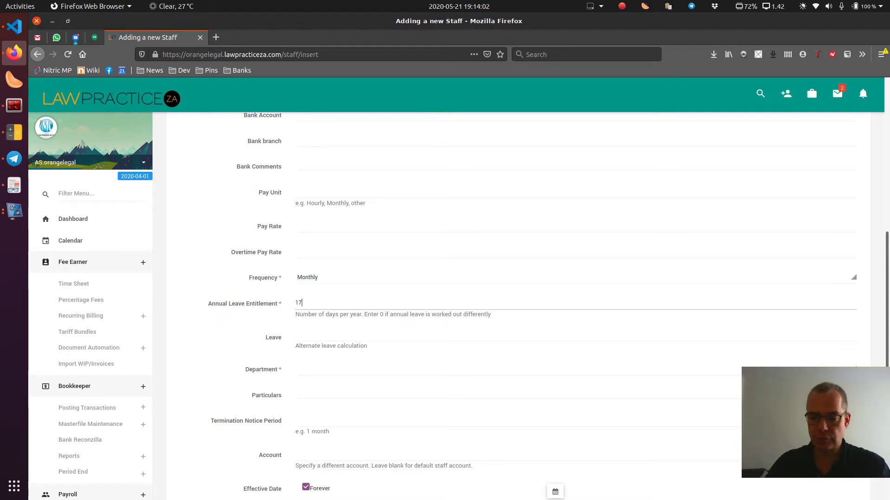
{"action": "key", "text": "BackSpace"}
{"action": "key", "text": "BackSpace"}
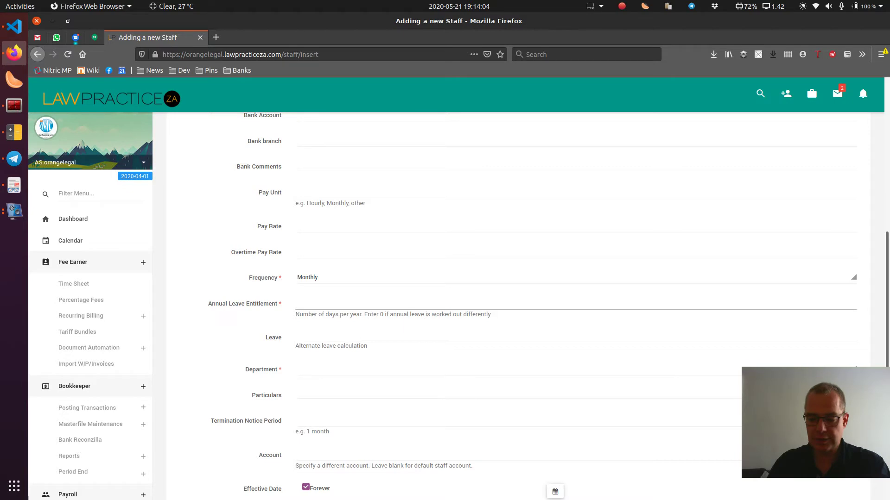
{"action": "type", "text": "25"}
Step: Assign the new employee to the Default department, leaving the alternate leave calculation blank
{"action": "key", "text": "Tab"}
{"action": "key", "text": "Tab"}
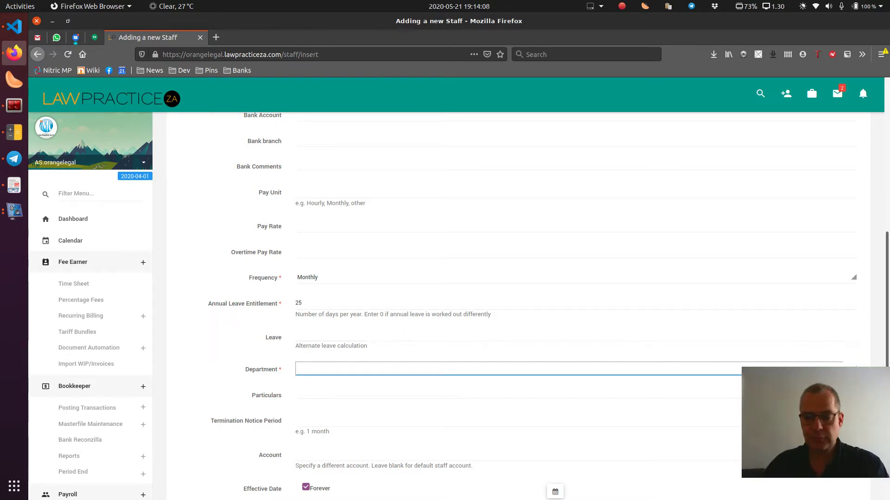
{"action": "key", "text": "alt+Down"}
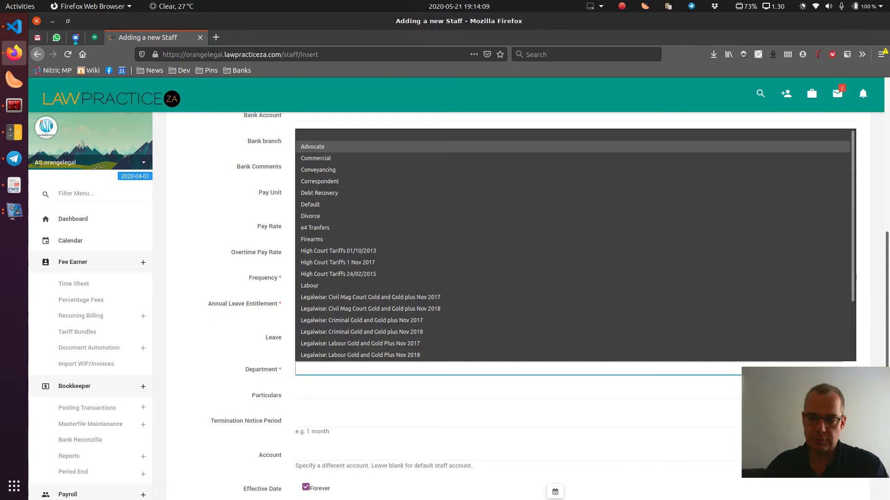
{"action": "type", "text": "def"}
{"action": "key", "text": "Return"}
Step: Enter 123 as the employee's particulars and save the new staff record
{"action": "scroll", "coordinate": [509, 301], "scroll_direction": "down", "scroll_amount": 4}
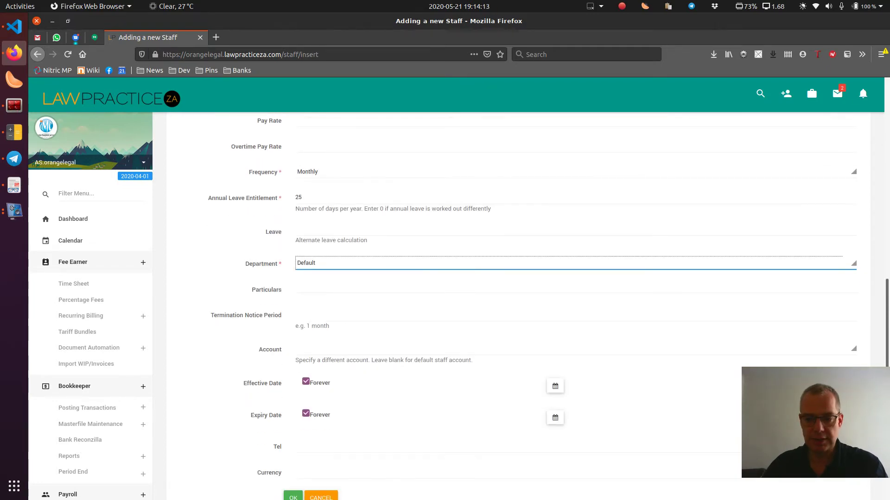
{"action": "left_click", "coordinate": [297, 289]}
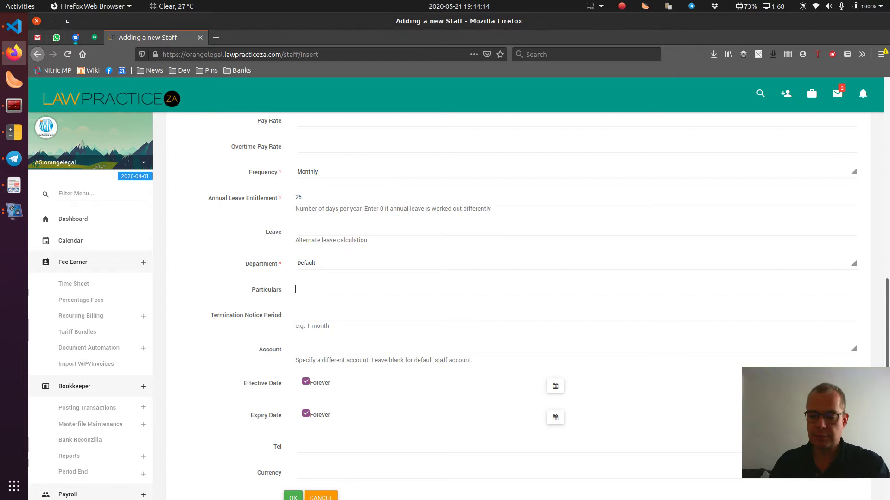
{"action": "type", "text": "123"}
{"action": "key", "text": "Tab"}
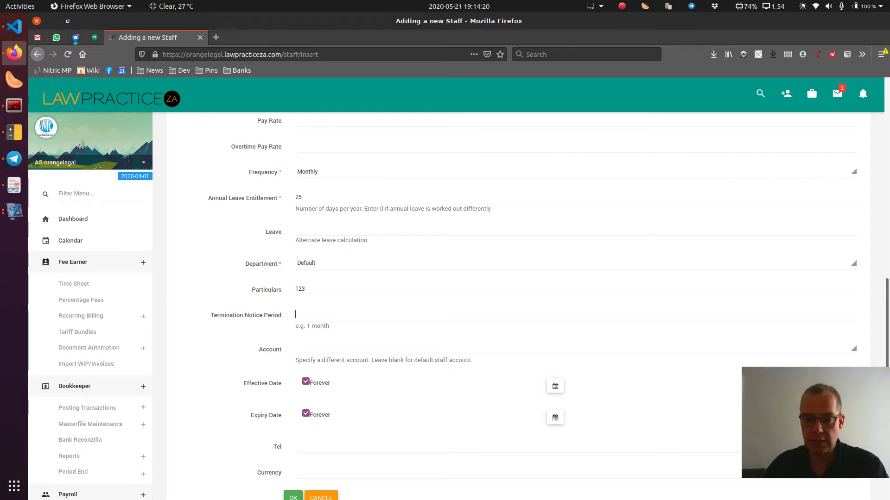
{"action": "scroll", "coordinate": [510, 278], "scroll_direction": "down", "scroll_amount": 3}
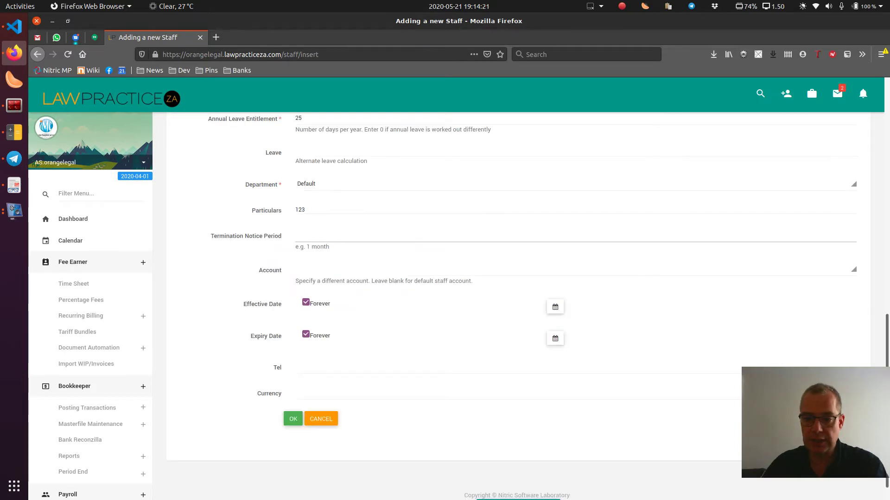
{"action": "key", "text": "Return"}
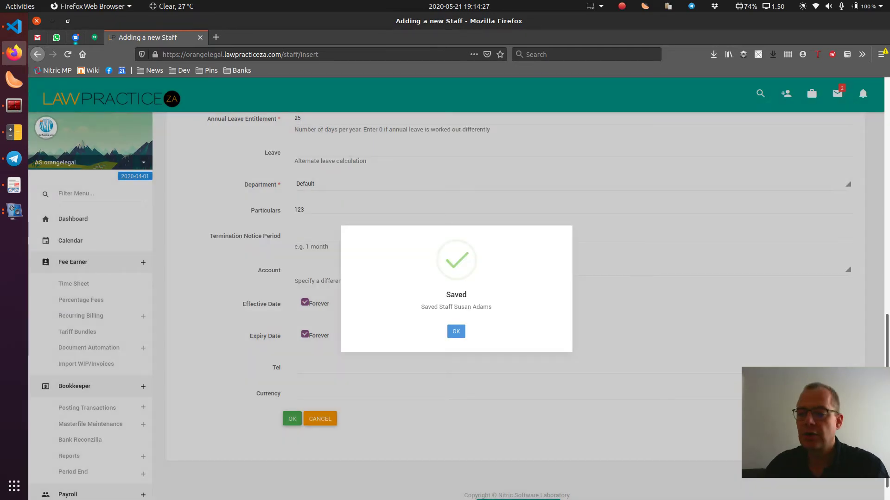
Step: Close the saved-record confirmation and start a new payslip from the payroll's payslip list
{"action": "key", "text": "Return"}
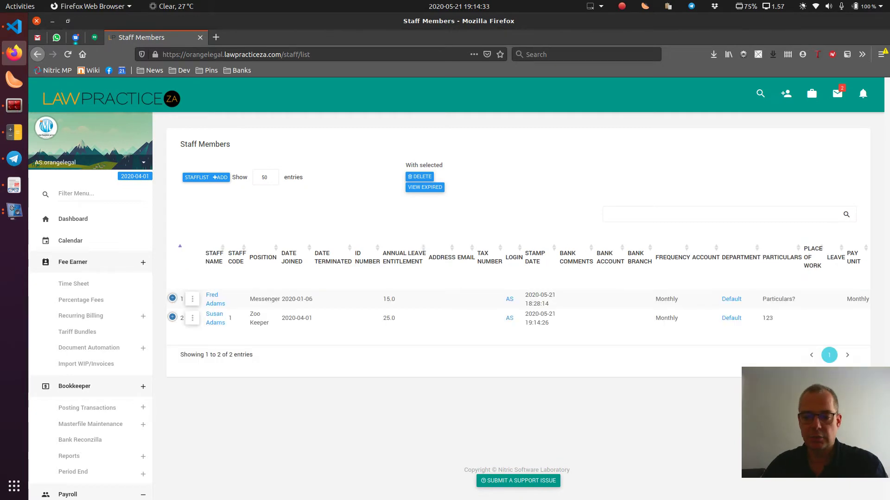
{"action": "left_click_drag", "start_coordinate": [222, 323], "coordinate": [231, 319]}
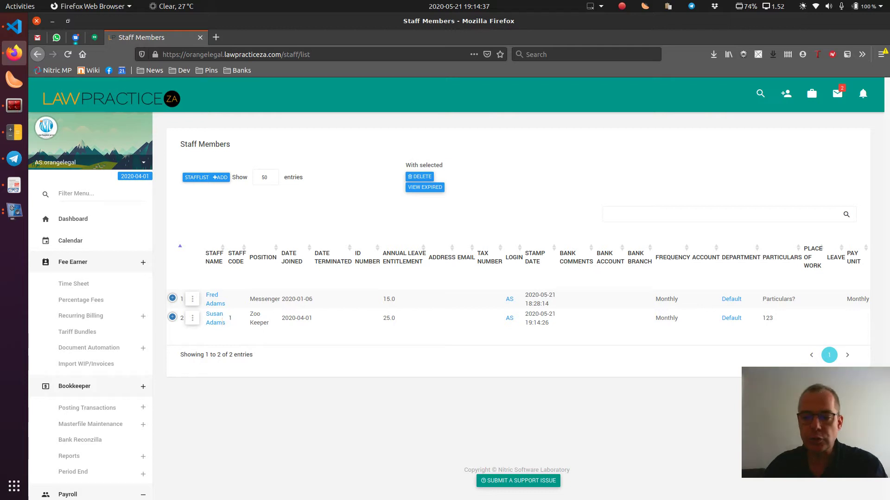
{"action": "scroll", "coordinate": [90, 278], "scroll_direction": "down", "scroll_amount": 3}
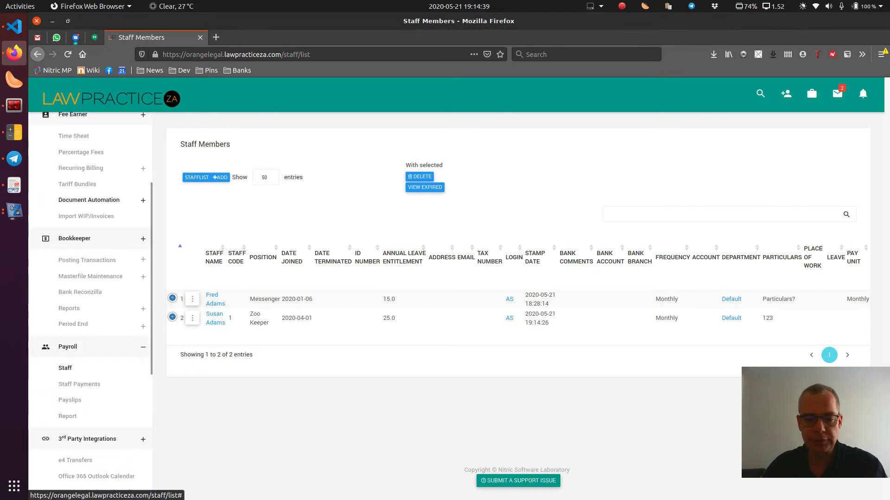
{"action": "left_click", "coordinate": [69, 400]}
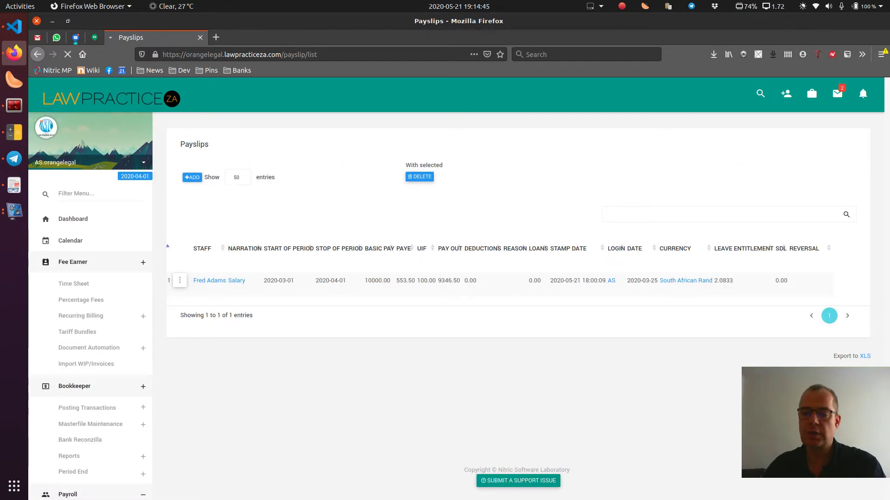
{"action": "left_click", "coordinate": [192, 177]}
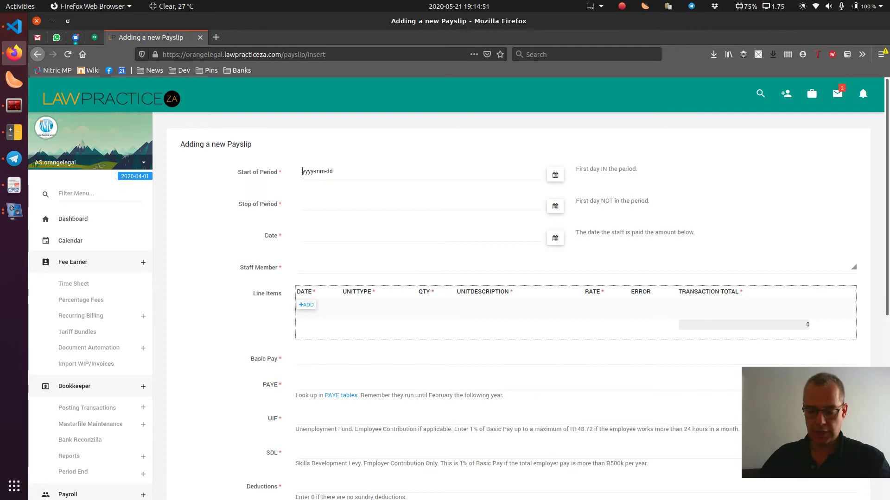
Step: Set the payslip's start of period to 2020-04-01 and stop of period to 2020-05-01
{"action": "type", "text": "202"}
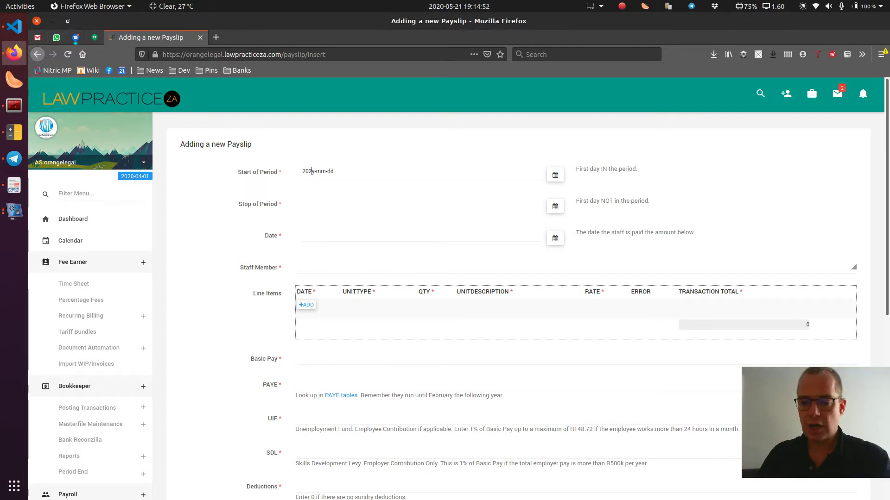
{"action": "type", "text": "0-04-01"}
{"action": "key", "text": "Tab"}
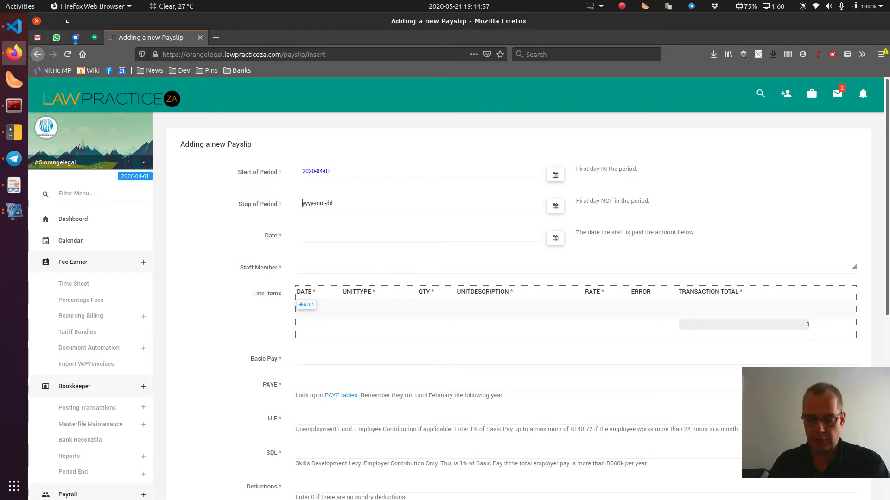
{"action": "type", "text": "2020-05-01"}
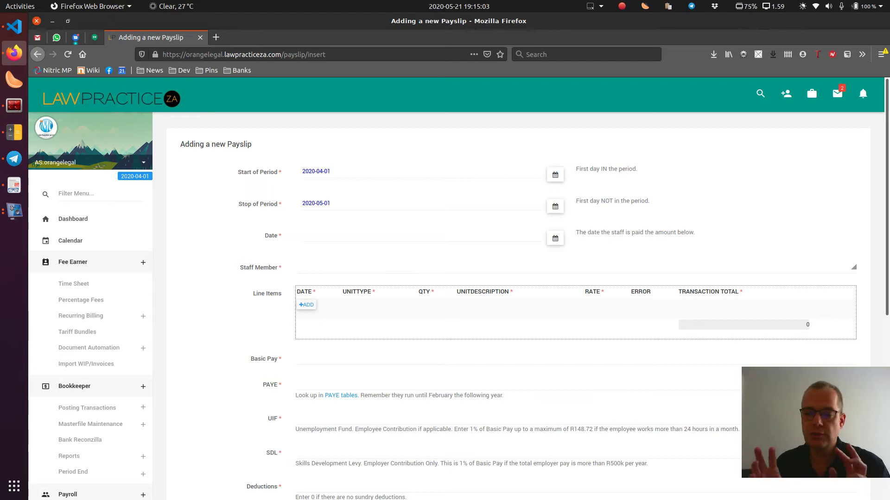
Step: Set the payslip's payment date to 2020-05-25 and select the newly added employee as the staff member
{"action": "left_click", "coordinate": [327, 236]}
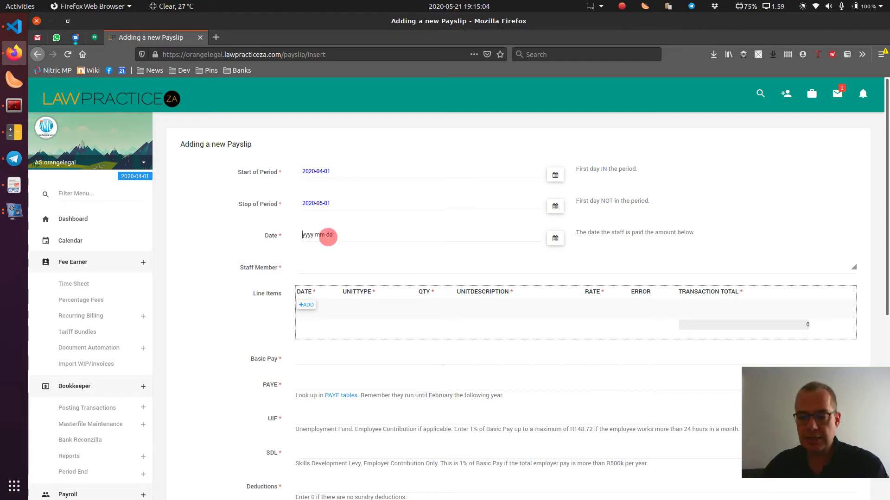
{"action": "type", "text": "2020-05-2"}
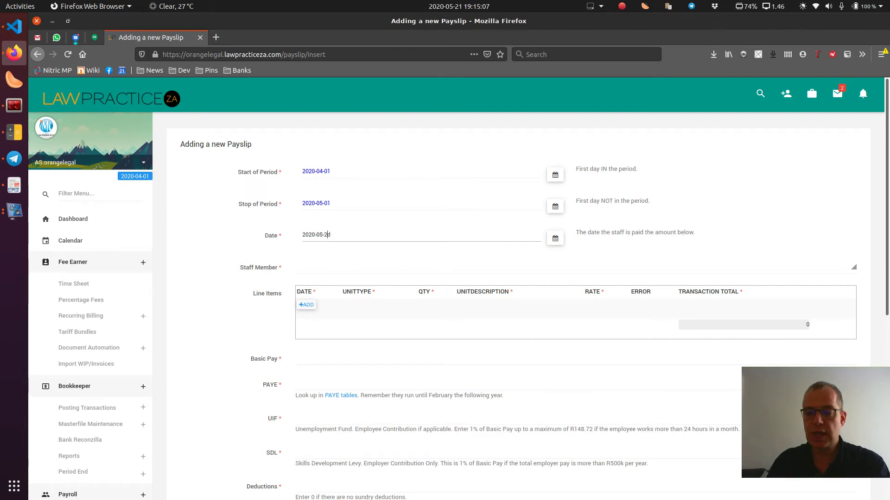
{"action": "type", "text": "5"}
{"action": "key", "text": "Tab"}
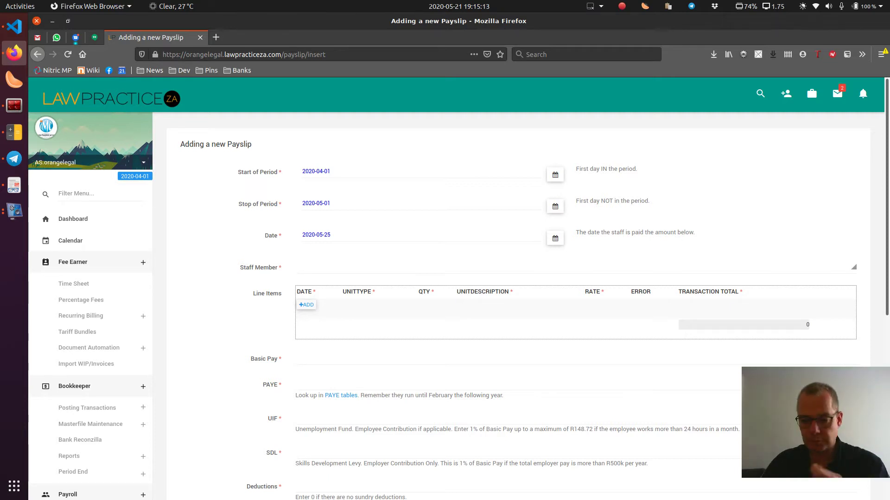
{"action": "left_click", "coordinate": [576, 267]}
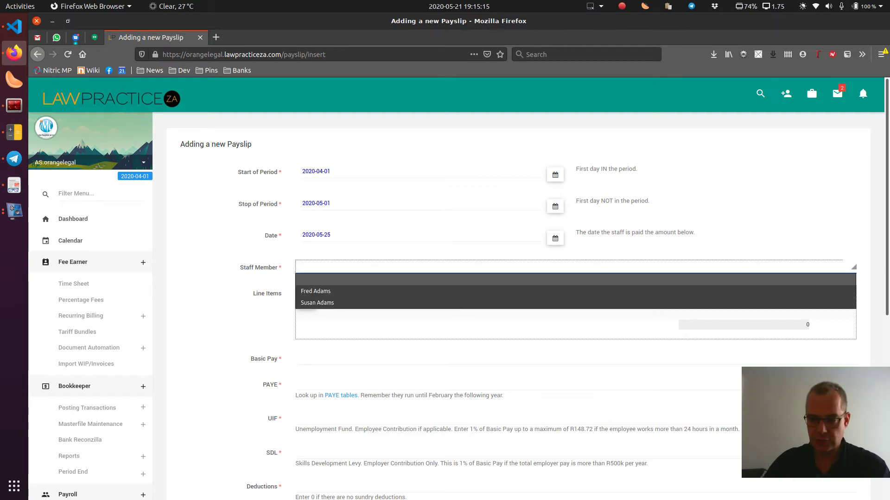
{"action": "left_click", "coordinate": [317, 302]}
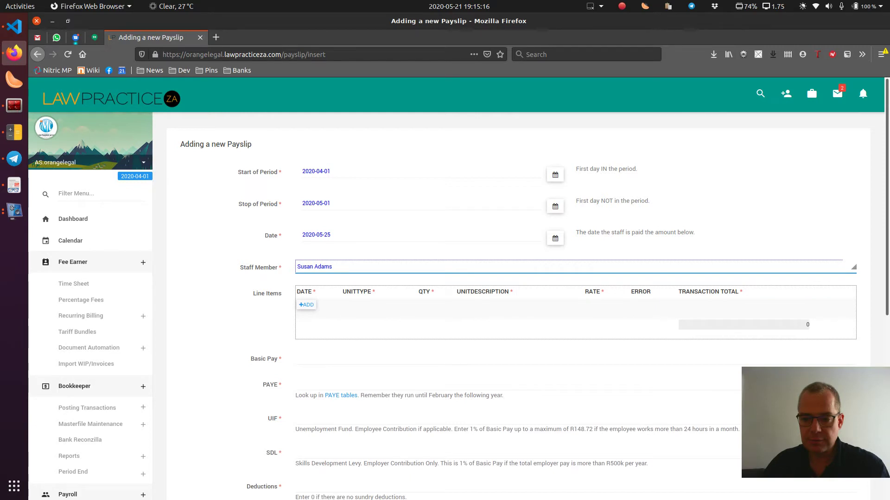
Step: Add a payslip line item dated 2020-04-30 with the unit type hours normal
{"action": "left_click", "coordinate": [312, 304]}
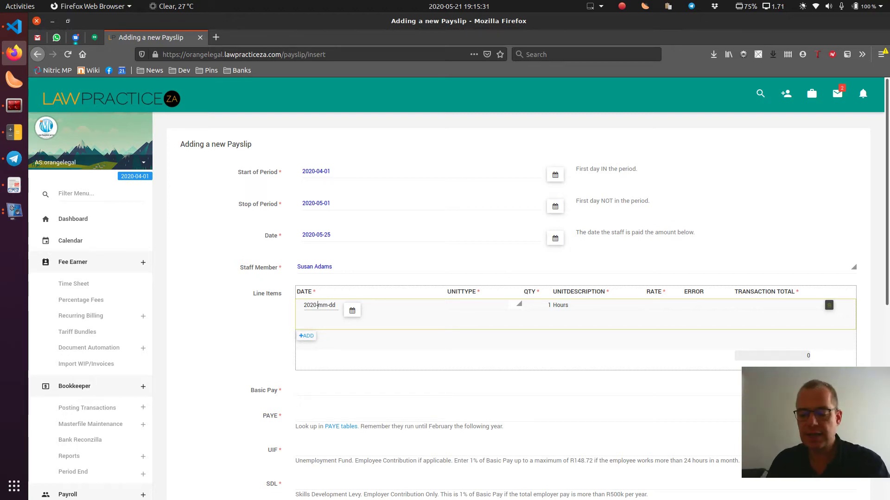
{"action": "type", "text": "0425"}
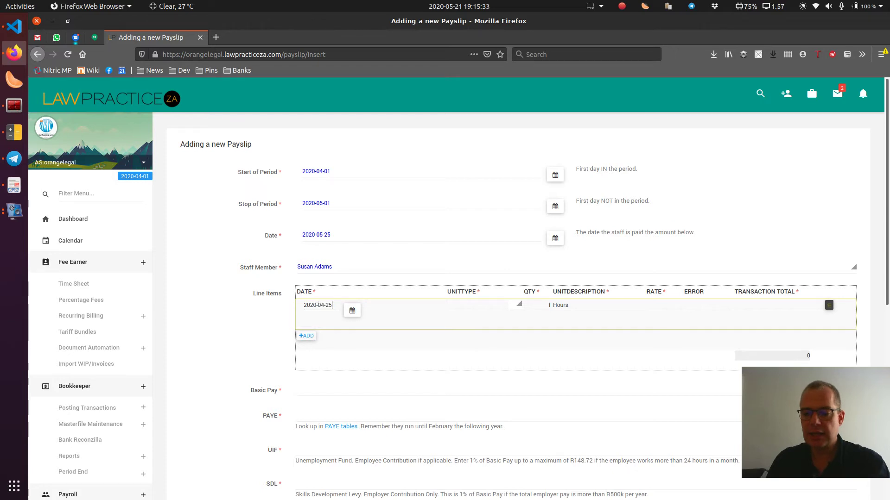
{"action": "type", "text": "30"}
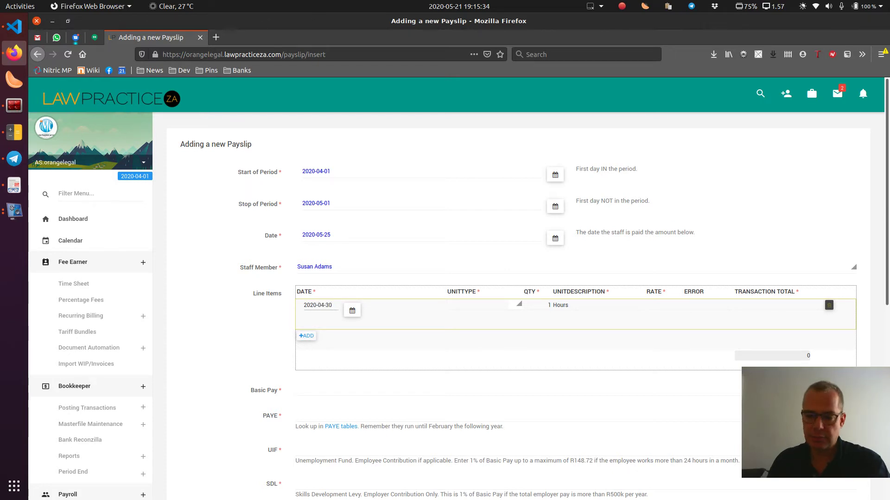
{"action": "key", "text": "Tab"}
{"action": "key", "text": "h"}
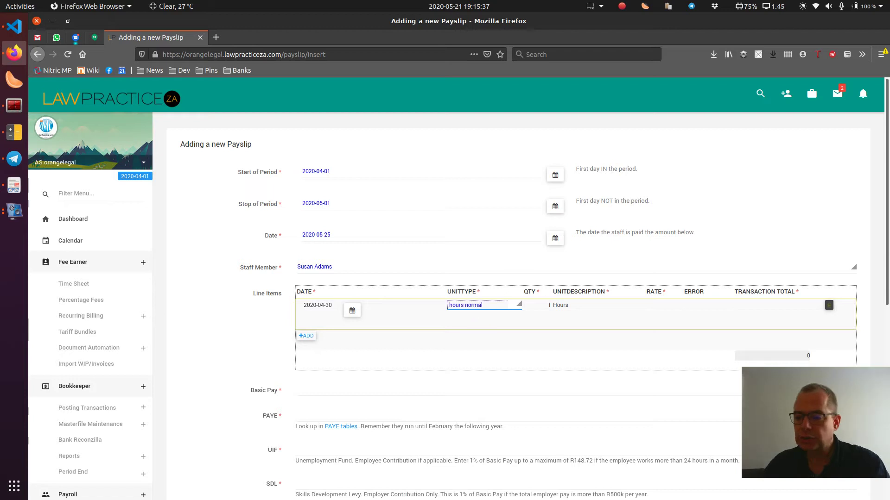
Step: Describe the line item as Salary with a rate of 10000, keeping the quantity at 1
{"action": "key", "text": "Tab"}
{"action": "key", "text": "Tab"}
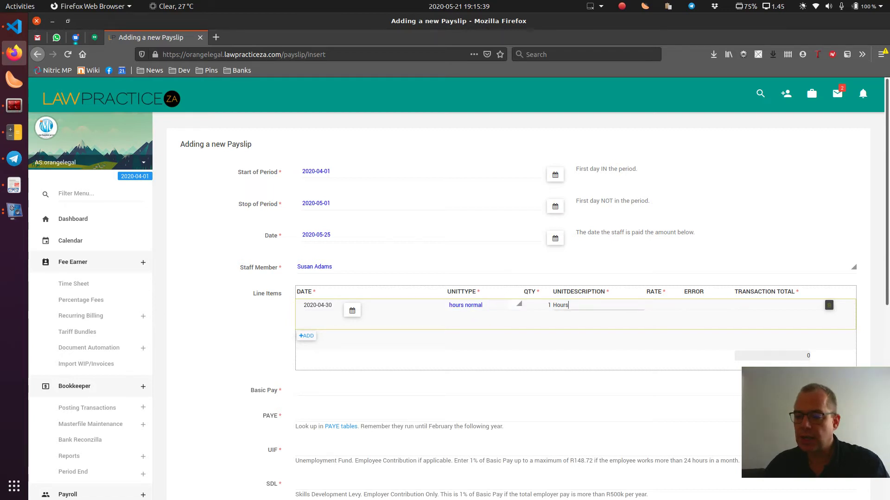
{"action": "type", "text": "Salar"}
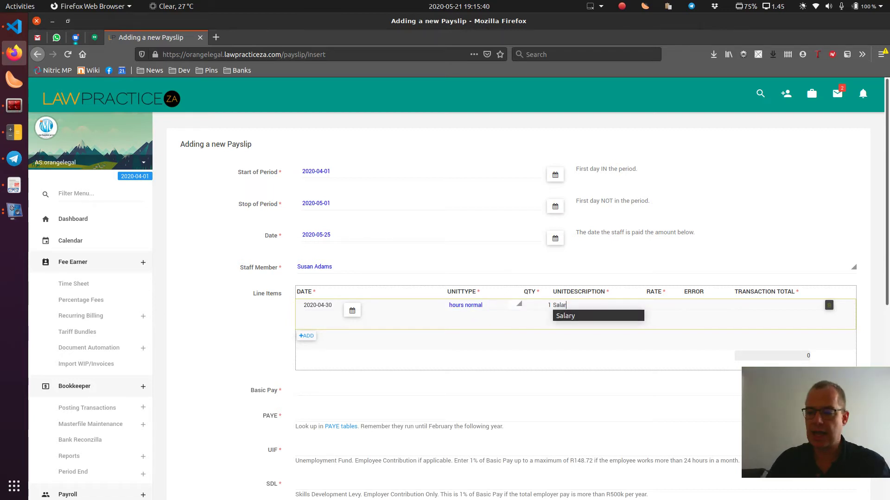
{"action": "key", "text": "Tab"}
{"action": "key", "text": "Tab"}
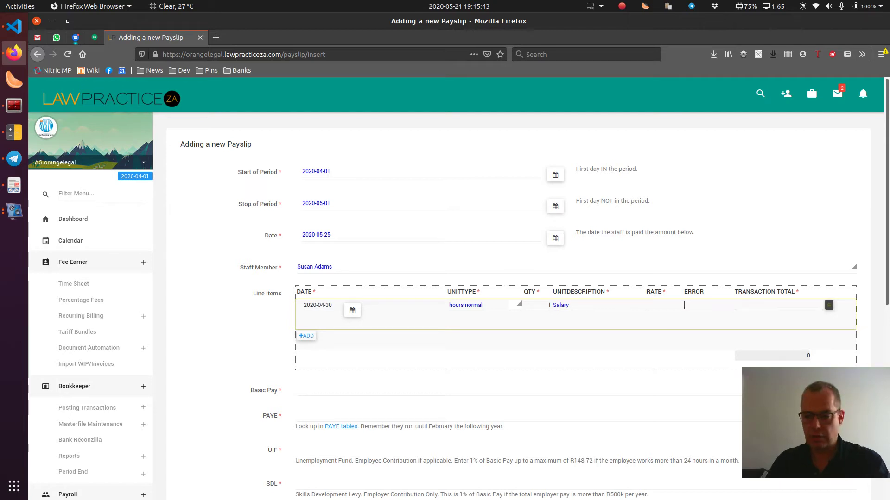
{"action": "type", "text": "1000"}
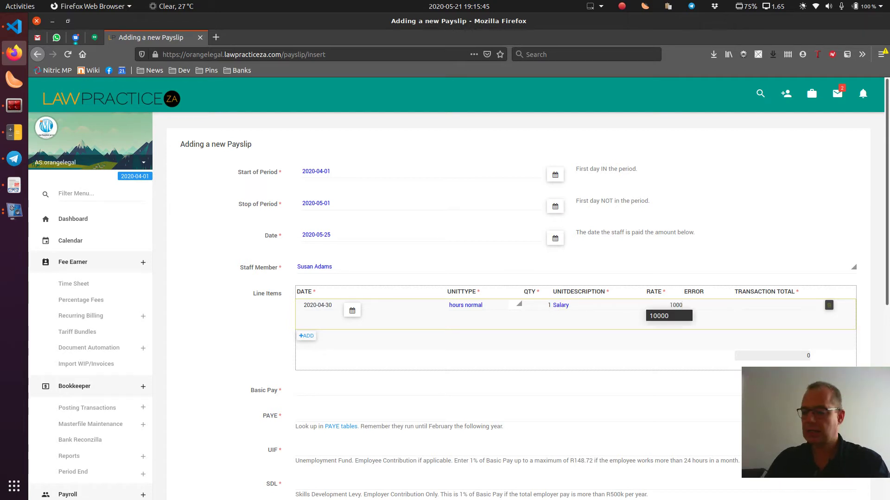
{"action": "type", "text": "0"}
{"action": "key", "text": "Tab"}
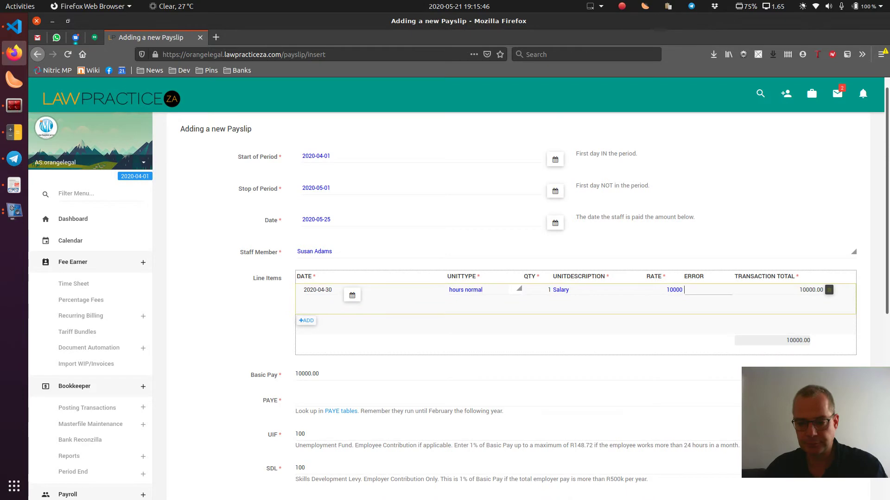
Step: Open the PAYE tables linked beside the payslip's PAYE field to look up the tax rates
{"action": "scroll", "coordinate": [509, 301], "scroll_direction": "down", "scroll_amount": 3}
{"action": "key", "text": "Tab"}
{"action": "key", "text": "Tab"}
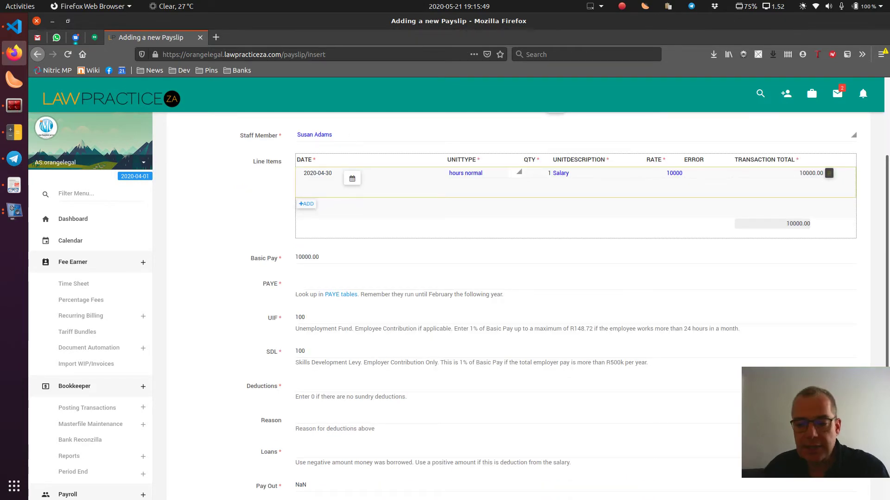
{"action": "key", "text": "Tab"}
{"action": "key", "text": "Tab"}
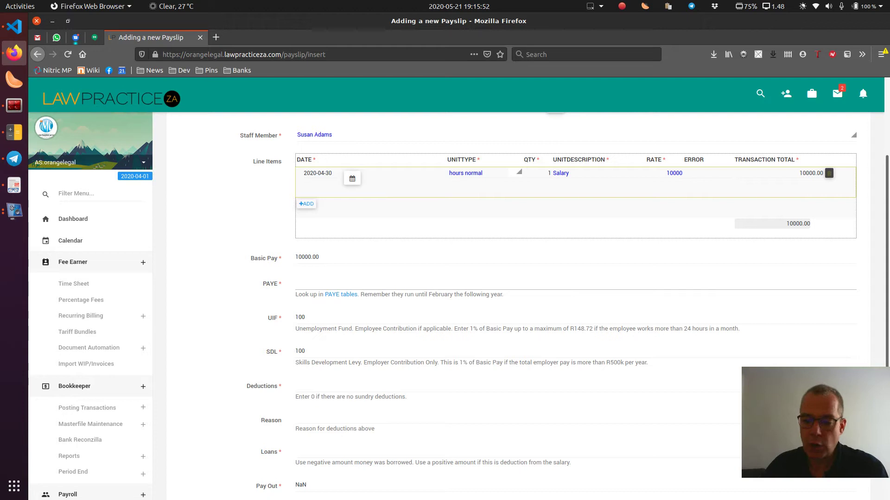
{"action": "left_click", "coordinate": [334, 295]}
{"action": "left_click", "coordinate": [257, 38]}
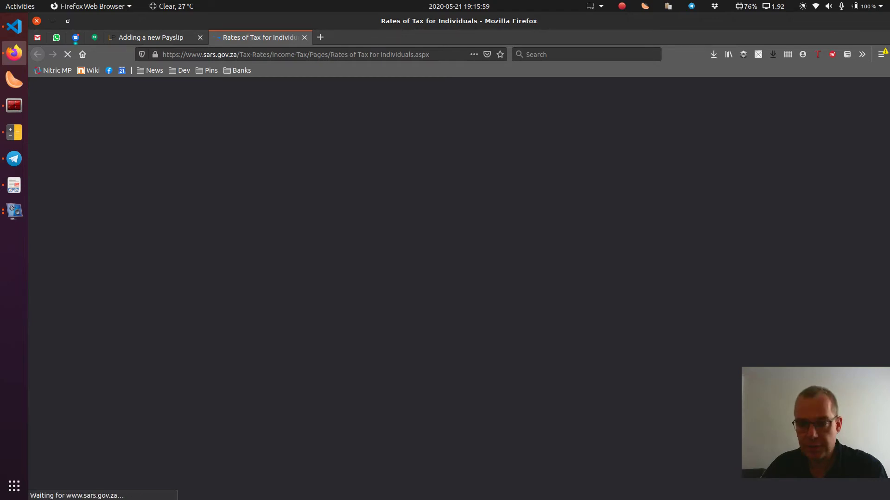
Step: Search the web for "Tim Tax Calculator PAYE" in a new tab and open TaxTim's 2021 SARS income tax calculator
{"action": "key", "text": "ctrl+t"}
{"action": "key", "text": "ctrl+k"}
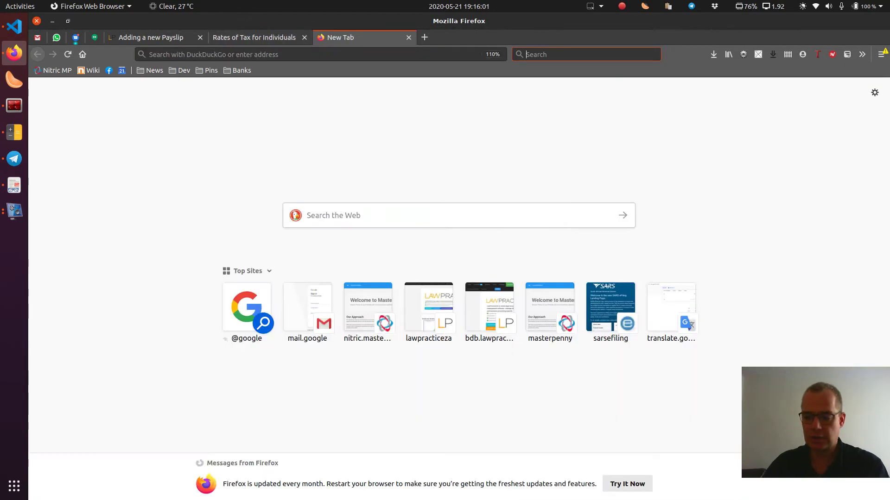
{"action": "type", "text": "Tim "}
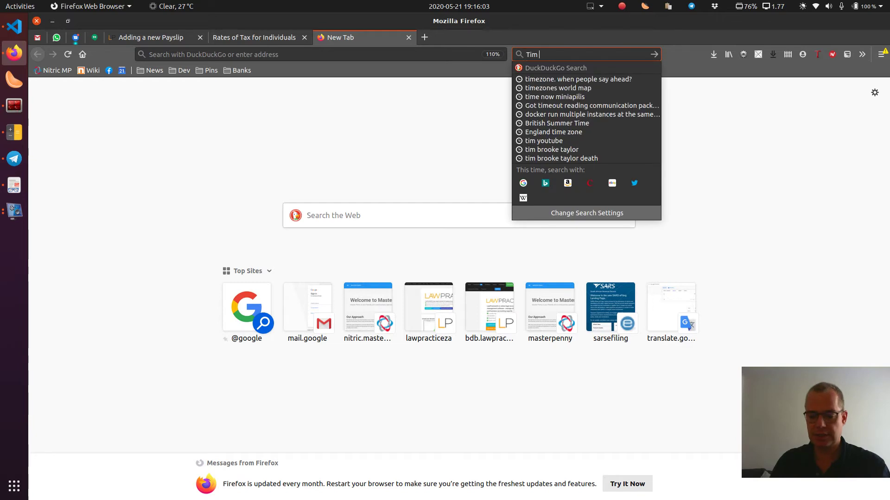
{"action": "type", "text": "Tax "}
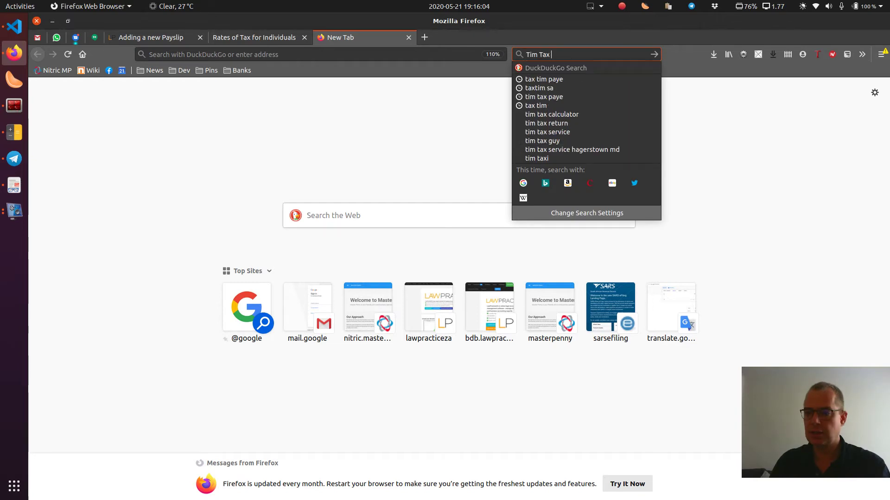
{"action": "type", "text": "Calcula"}
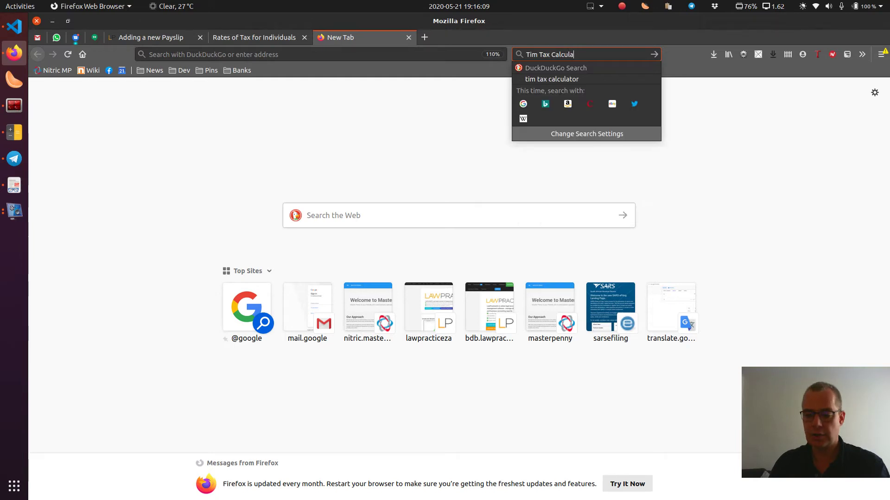
{"action": "type", "text": "tor PAYE"}
{"action": "key", "text": "Return"}
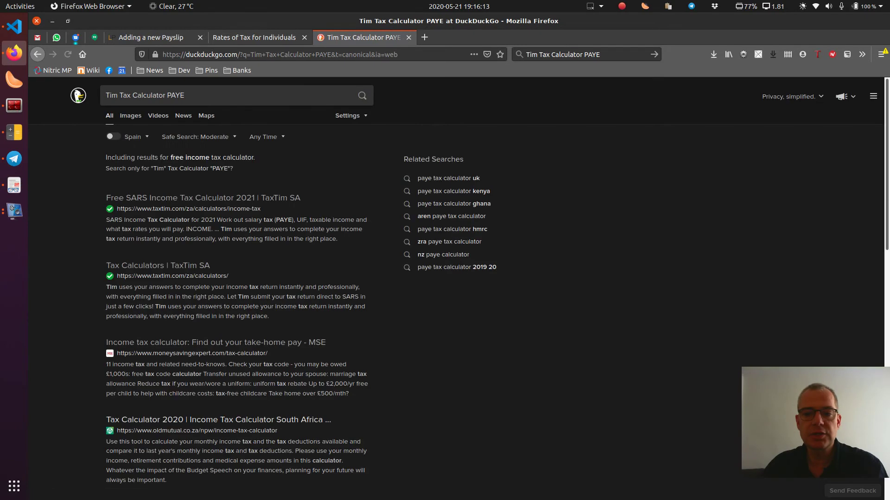
{"action": "left_click", "coordinate": [203, 198]}
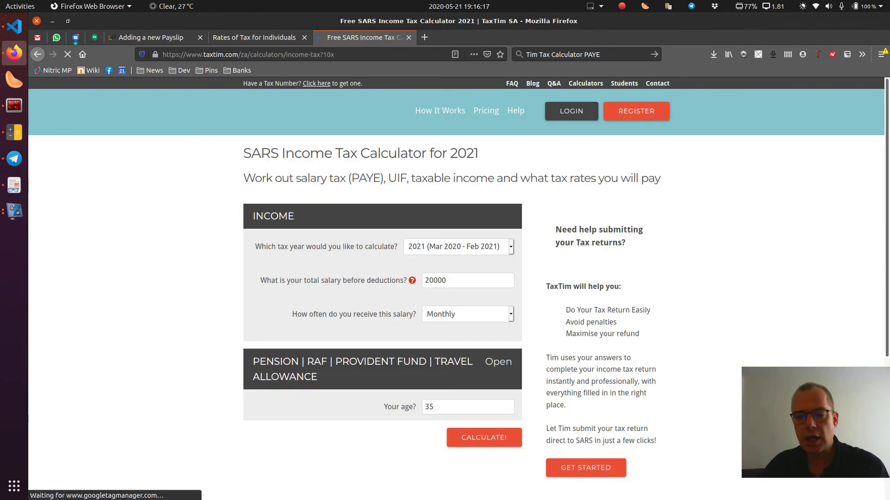
Step: Calculate the tax on a monthly salary of 10000 before deductions for the 2021 tax year
{"action": "type", "text": "2"}
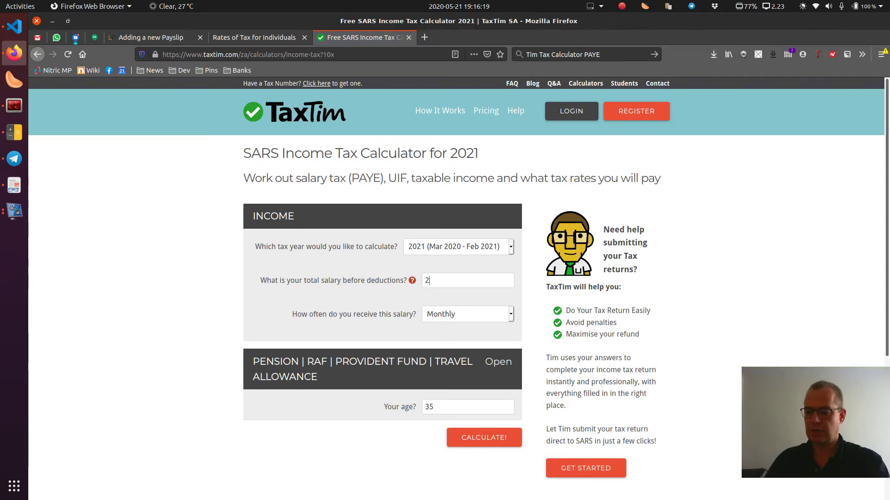
{"action": "key", "text": "BackSpace"}
{"action": "type", "text": "10000"}
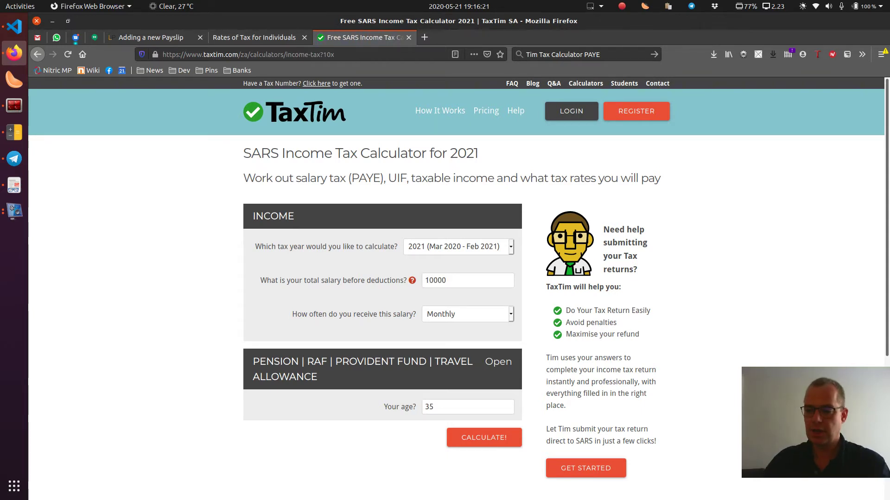
{"action": "key", "text": "Tab"}
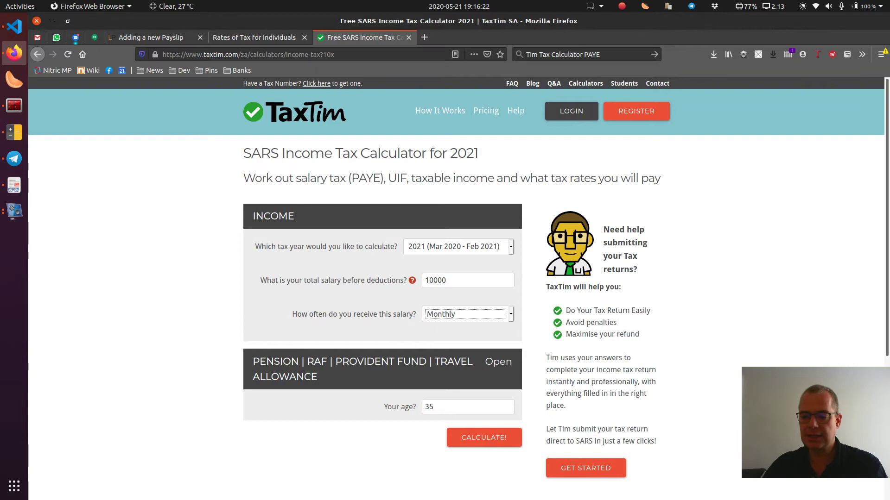
{"action": "key", "text": "Return"}
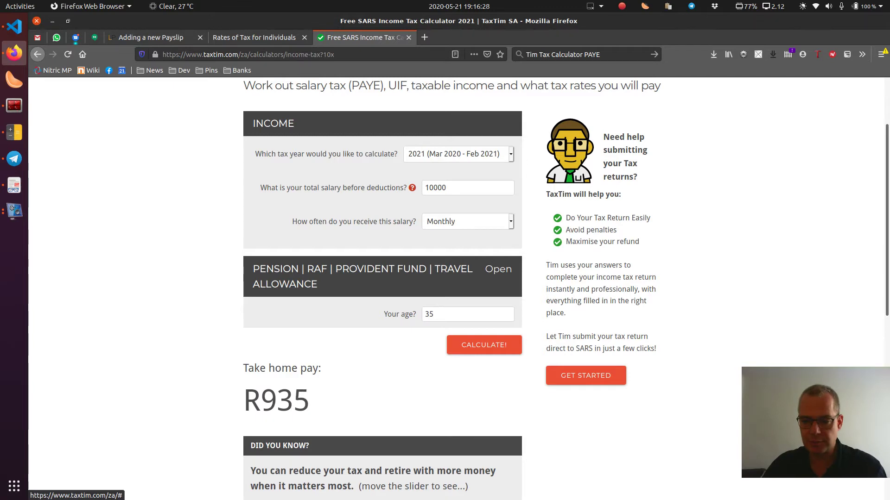
Step: Copy the monthly PAYE amount of 553.50 from the tax calculator's breakdown into the payslip's PAYE field
{"action": "scroll", "coordinate": [382, 287], "scroll_direction": "down", "scroll_amount": 3}
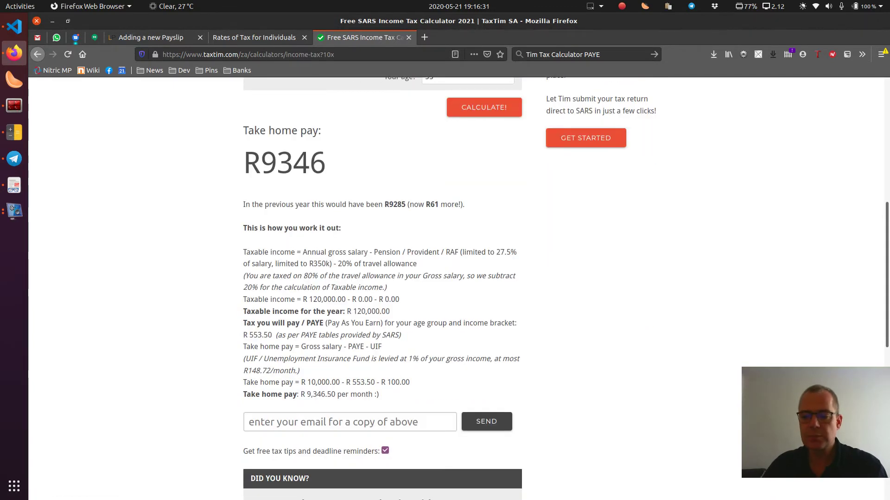
{"action": "double_click", "coordinate": [363, 382]}
{"action": "key", "text": "ctrl+c"}
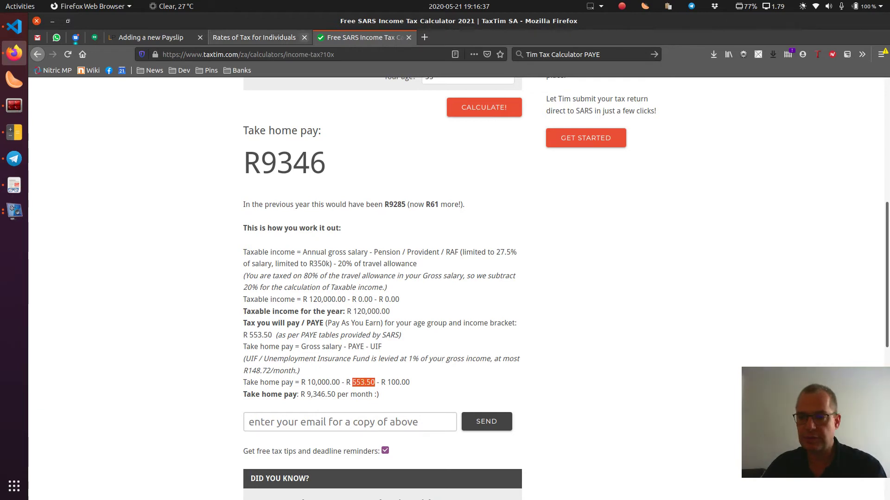
{"action": "left_click", "coordinate": [151, 37]}
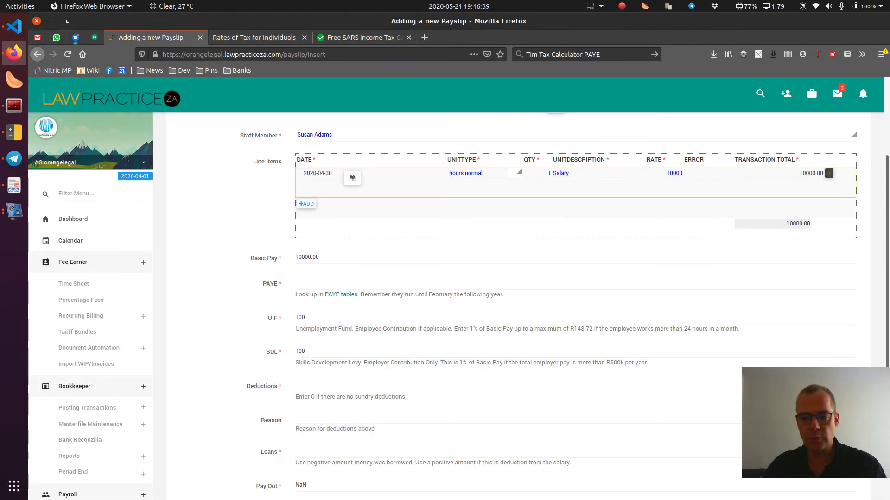
{"action": "key", "text": "ctrl+v"}
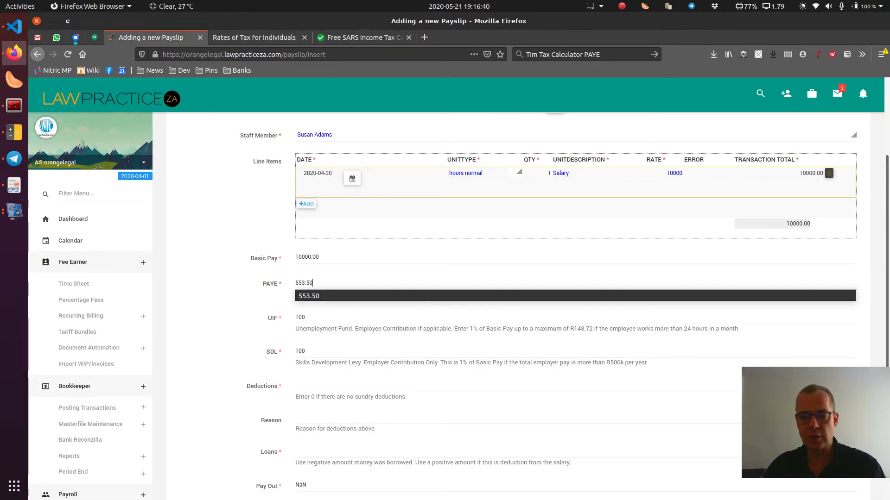
{"action": "left_click", "coordinate": [341, 296]}
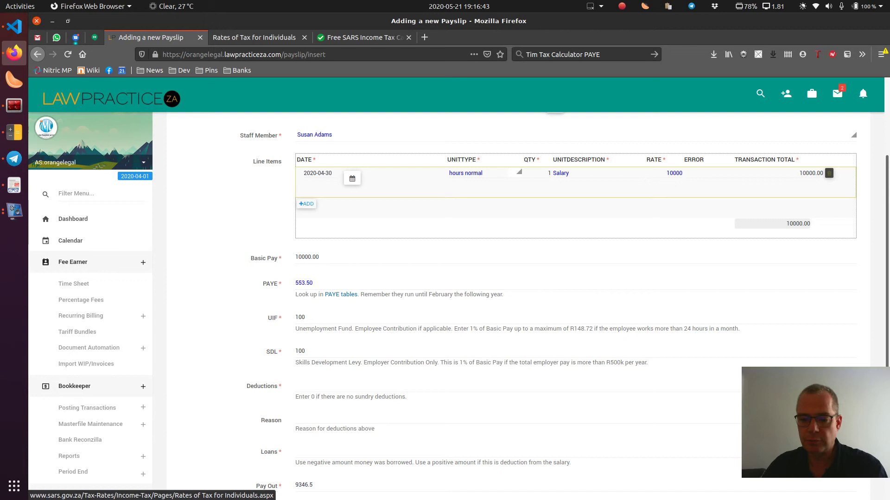
Step: Set both the payslip's SDL and its sundry deductions to 0, leaving the reason empty
{"action": "left_click", "coordinate": [305, 317]}
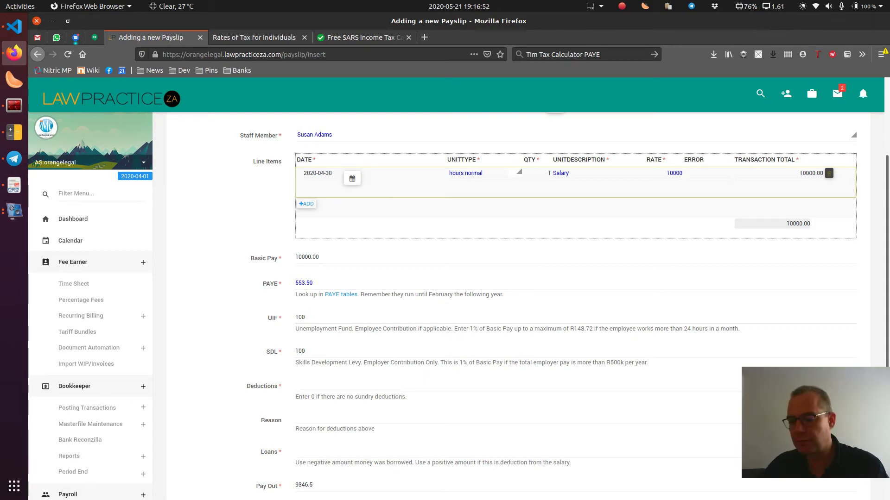
{"action": "left_click_drag", "start_coordinate": [581, 328], "coordinate": [593, 329]}
{"action": "left_click", "coordinate": [592, 318]}
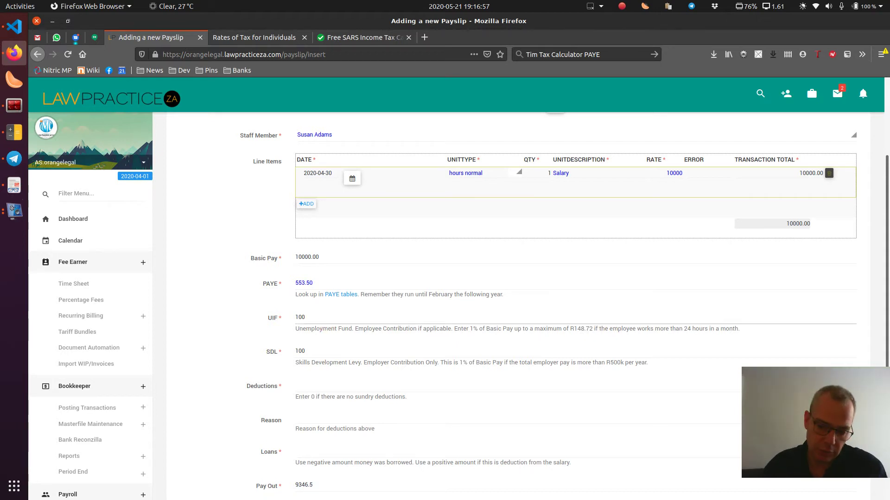
{"action": "key", "text": "Tab"}
{"action": "key", "text": "BackSpace"}
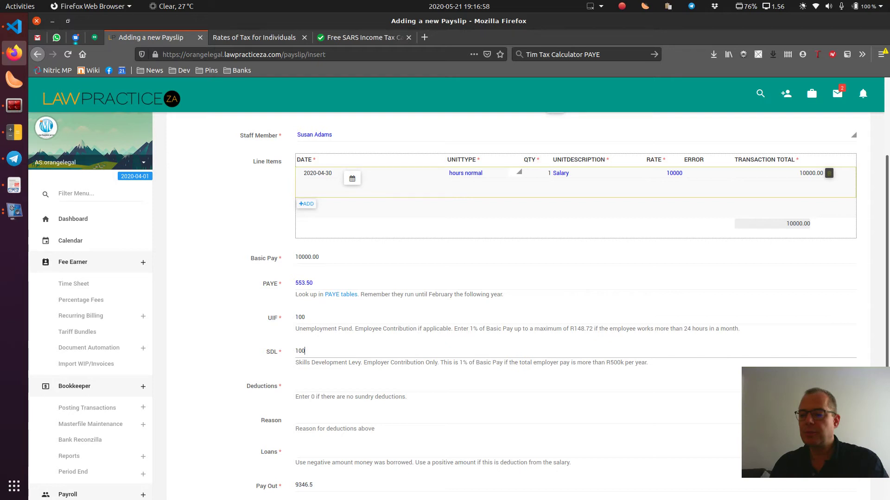
{"action": "type", "text": "0"}
{"action": "key", "text": "Tab"}
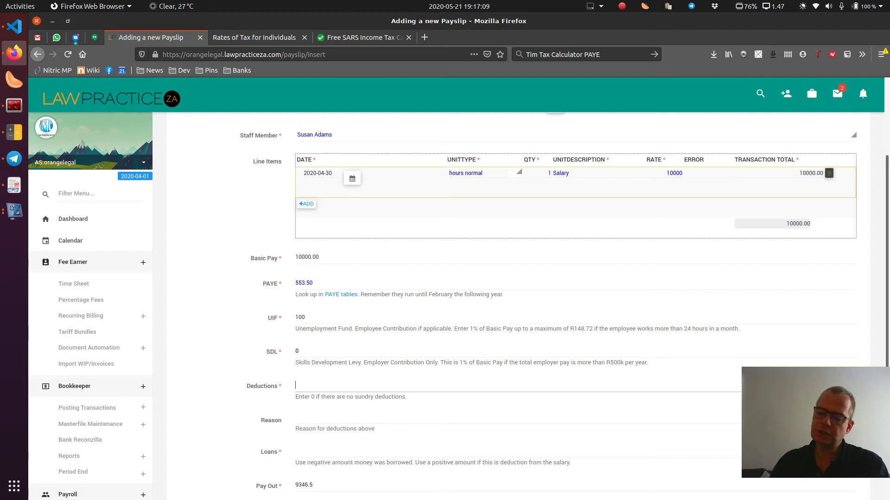
{"action": "type", "text": "0"}
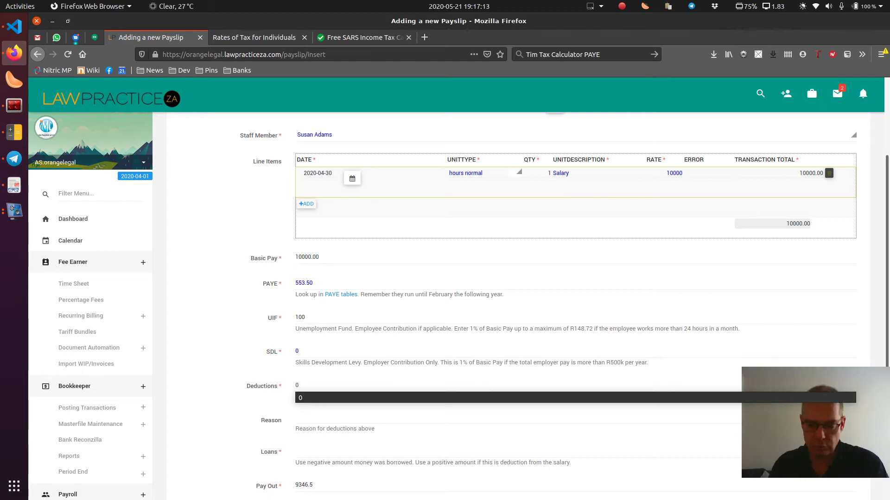
{"action": "key", "text": "Tab"}
{"action": "key", "text": "Tab"}
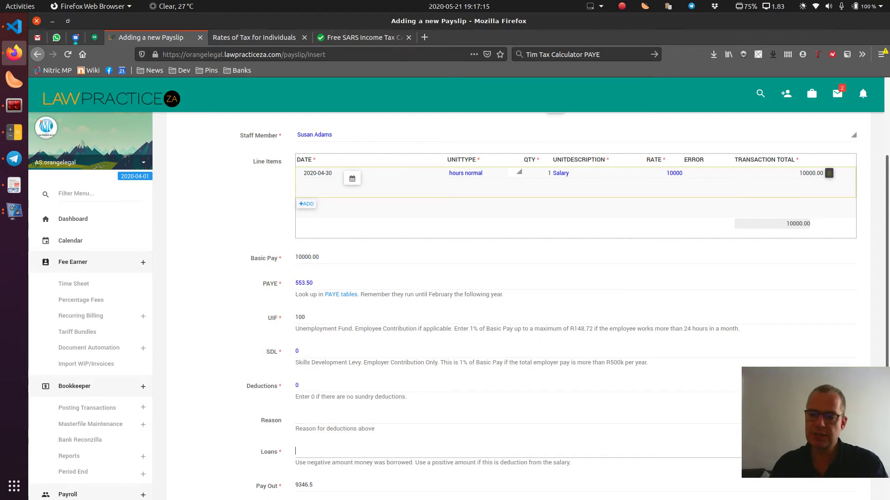
Step: Enter -500 as the payslip's loan amount and choose South African Rand as the currency
{"action": "scroll", "coordinate": [509, 301], "scroll_direction": "down", "scroll_amount": 3}
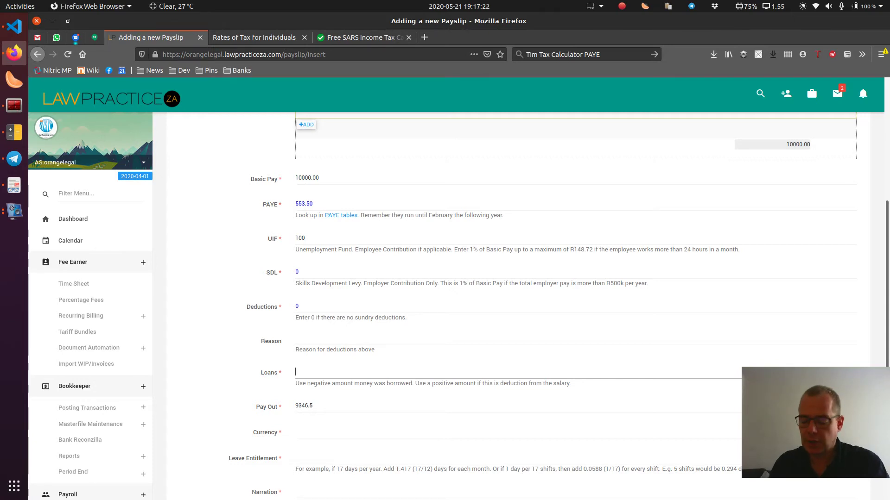
{"action": "type", "text": "-500"}
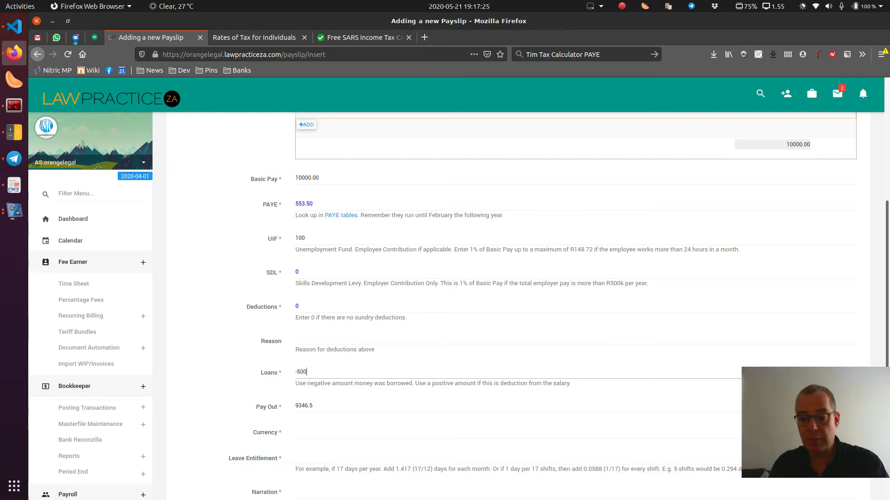
{"action": "key", "text": "Tab"}
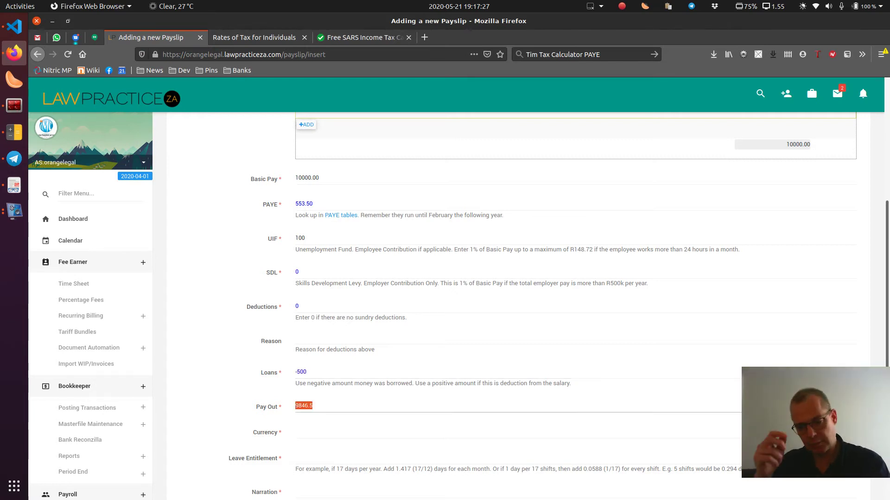
{"action": "key", "text": "Tab"}
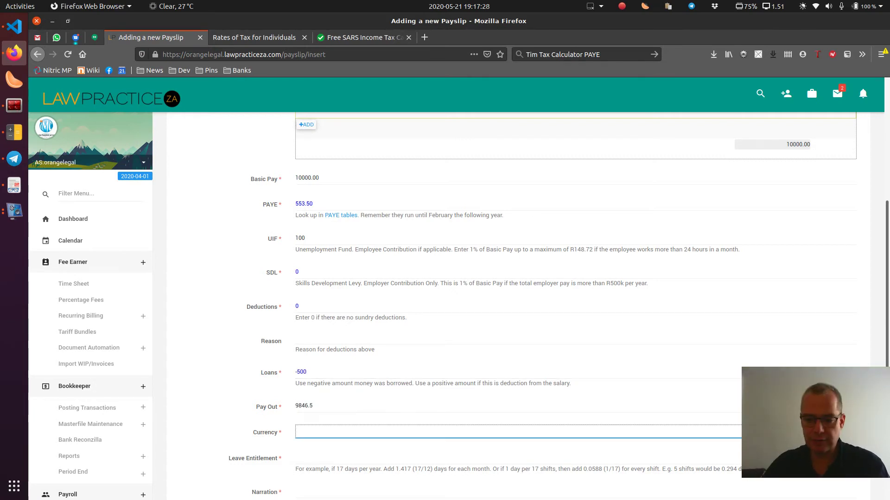
{"action": "key", "text": "Tab"}
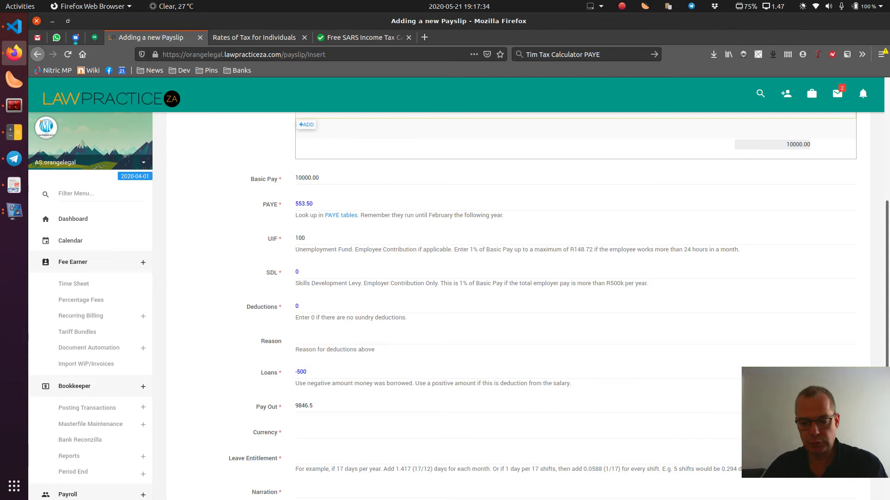
{"action": "left_click", "coordinate": [576, 432]}
{"action": "key", "text": "s"}
{"action": "key", "text": "Return"}
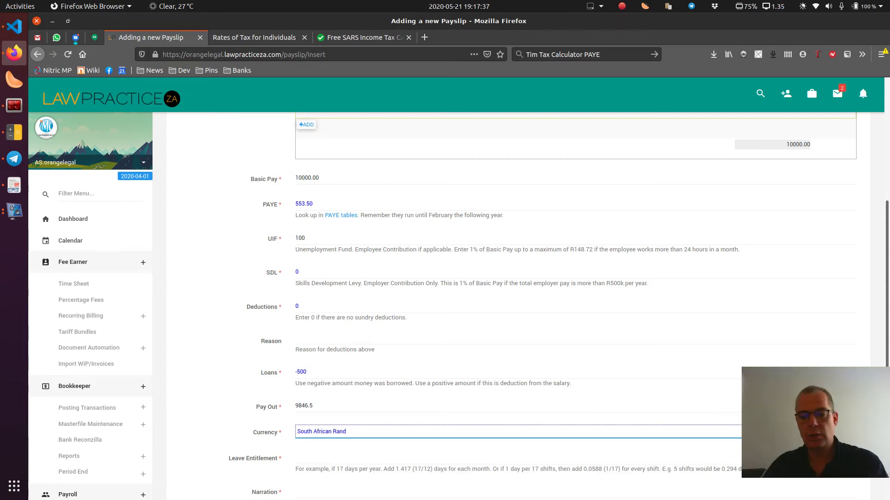
Step: Work out 25 ÷ 12 in the Calculator and enter 2.083333333 as the payslip's leave entitlement
{"action": "scroll", "coordinate": [509, 301], "scroll_direction": "down", "scroll_amount": 3}
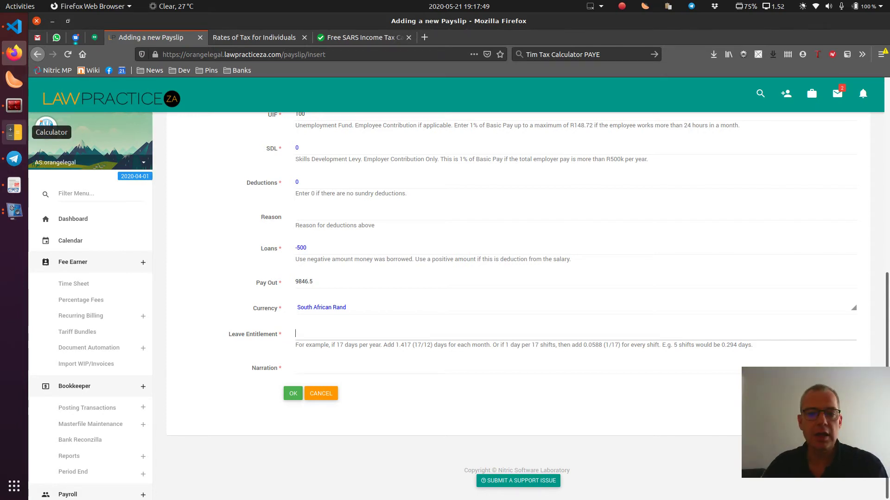
{"action": "left_click", "coordinate": [14, 132]}
{"action": "left_click", "coordinate": [715, 215]}
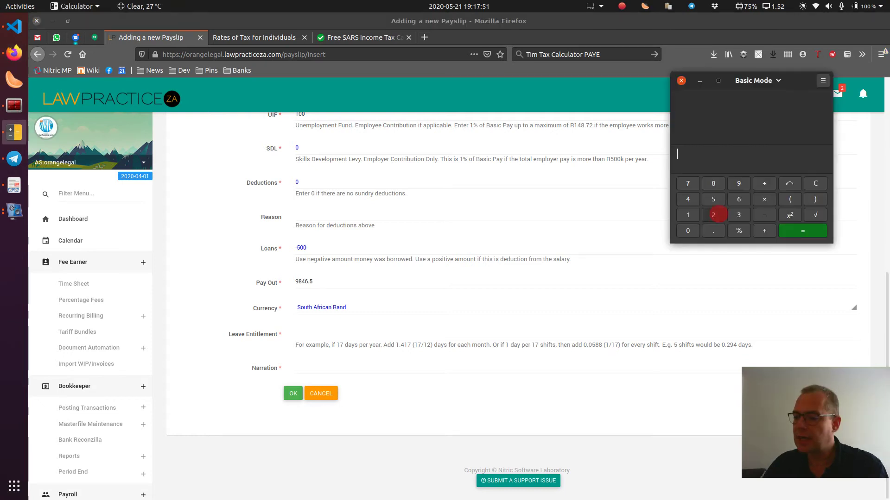
{"action": "left_click", "coordinate": [713, 200]}
{"action": "left_click", "coordinate": [764, 184]}
{"action": "left_click", "coordinate": [688, 215]}
{"action": "left_click", "coordinate": [713, 215]}
{"action": "key", "text": "Return"}
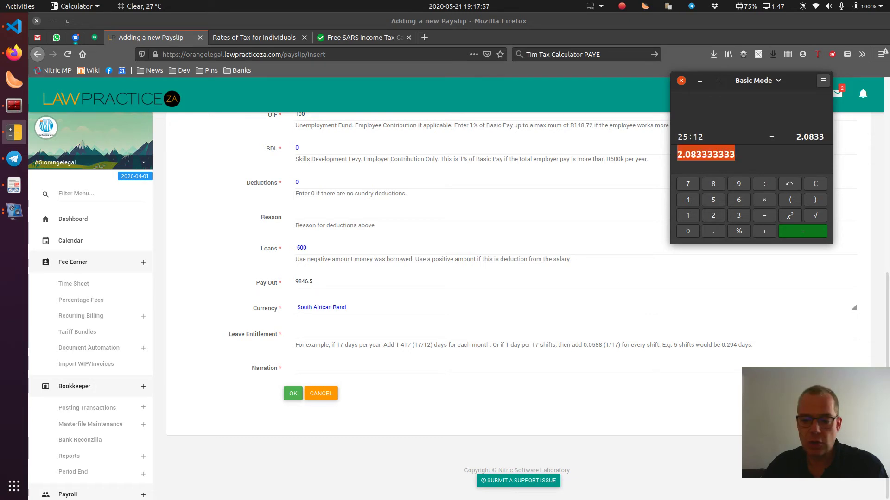
{"action": "key", "text": "alt+Tab"}
{"action": "type", "text": "2.083333333"}
{"action": "key", "text": "Tab"}
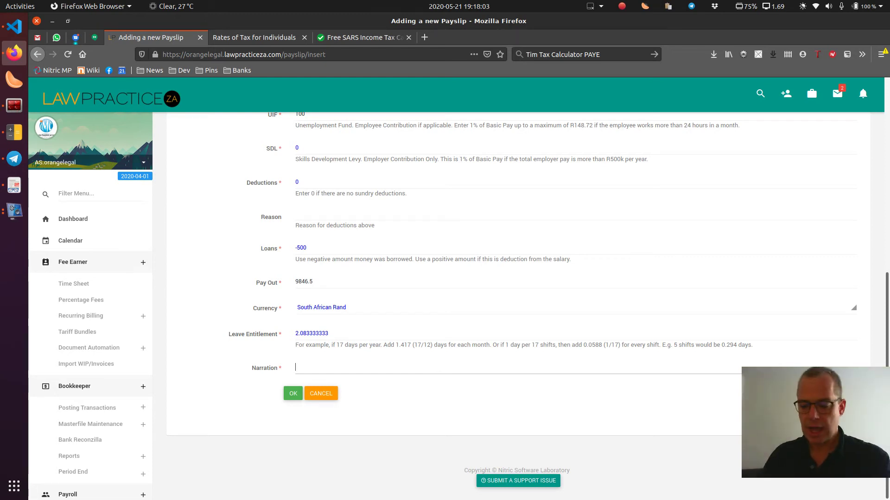
Step: Enter Salary as the payslip's narration and try to submit the payslip
{"action": "type", "text": "Salary"}
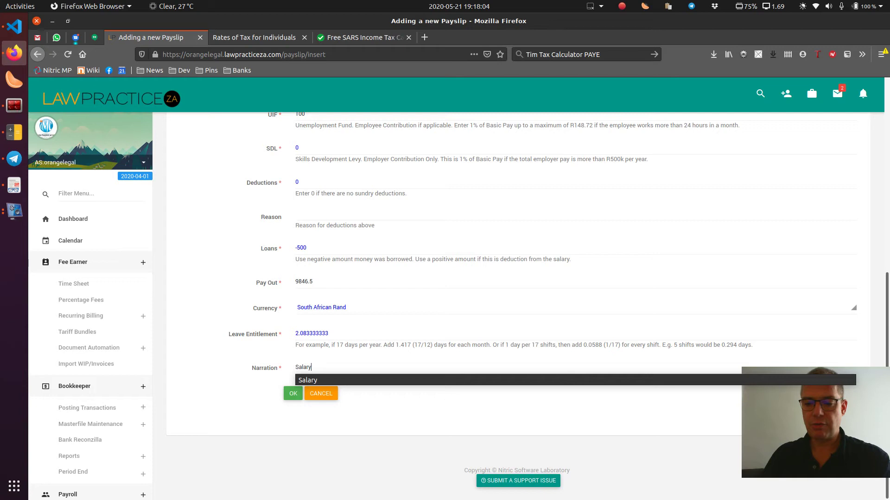
{"action": "key", "text": "Return"}
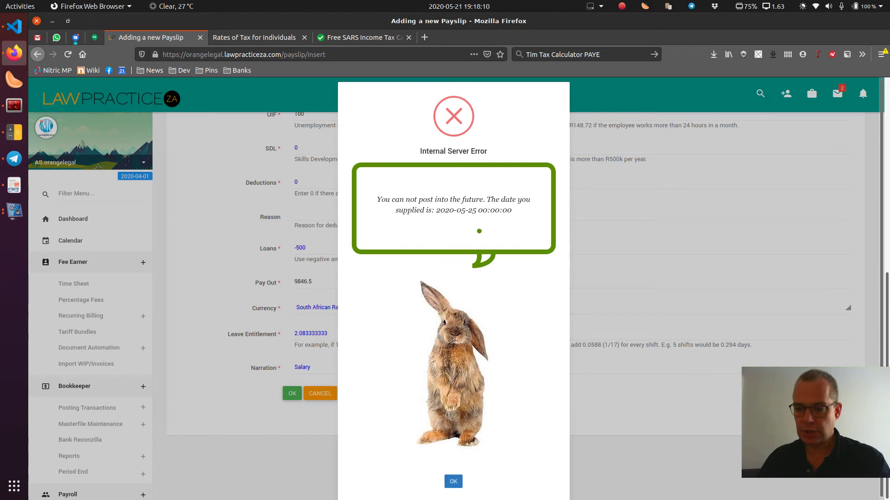
{"action": "key", "text": "Return"}
Step: Change the payslip's payment date to 2020-04-25 and submit the payslip
{"action": "scroll", "coordinate": [518, 287], "scroll_direction": "up", "scroll_amount": 4}
{"action": "scroll", "coordinate": [518, 287], "scroll_direction": "up", "scroll_amount": 3}
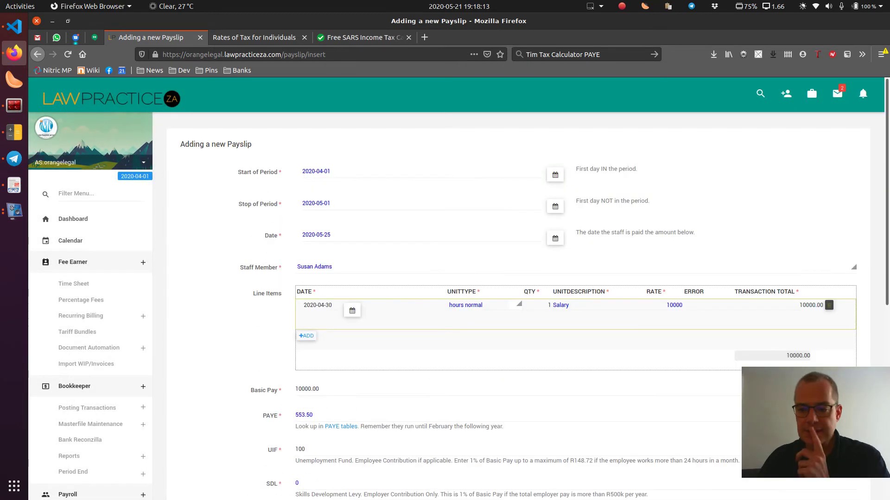
{"action": "left_click", "coordinate": [342, 234]}
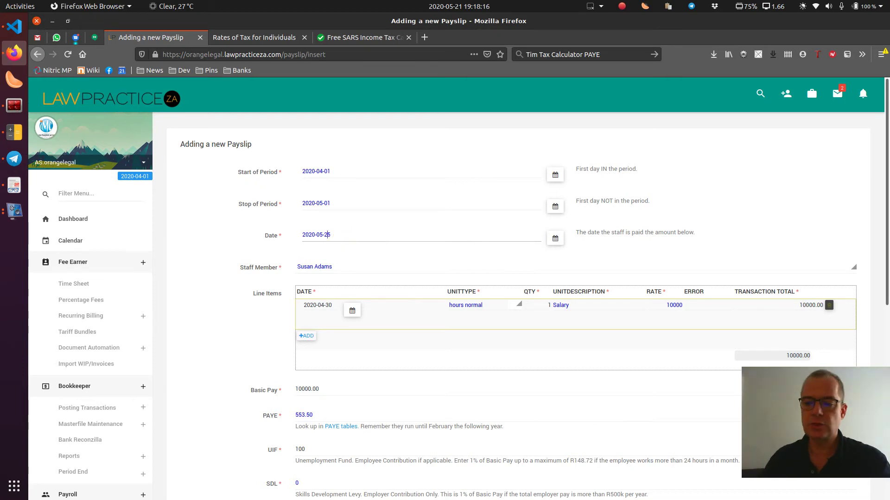
{"action": "key", "text": "Left"}
{"action": "key", "text": "Left"}
{"action": "key", "text": "BackSpace"}
{"action": "type", "text": "4"}
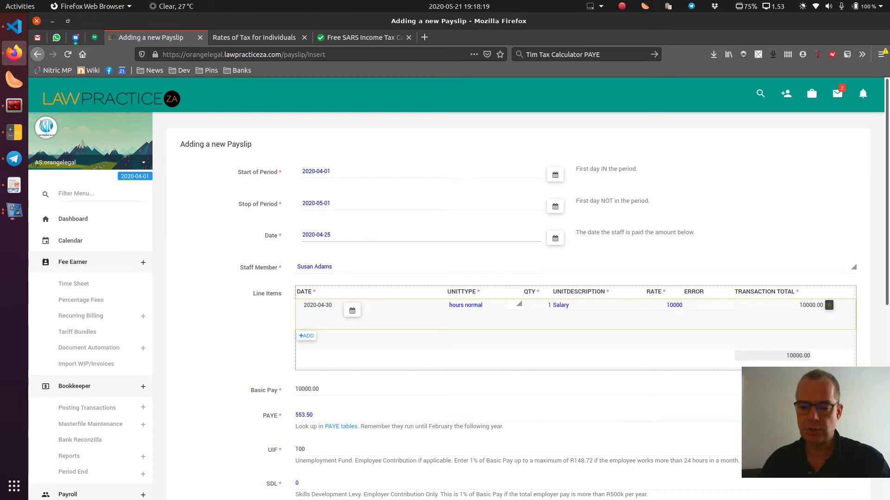
{"action": "scroll", "coordinate": [518, 305], "scroll_direction": "down", "scroll_amount": 7}
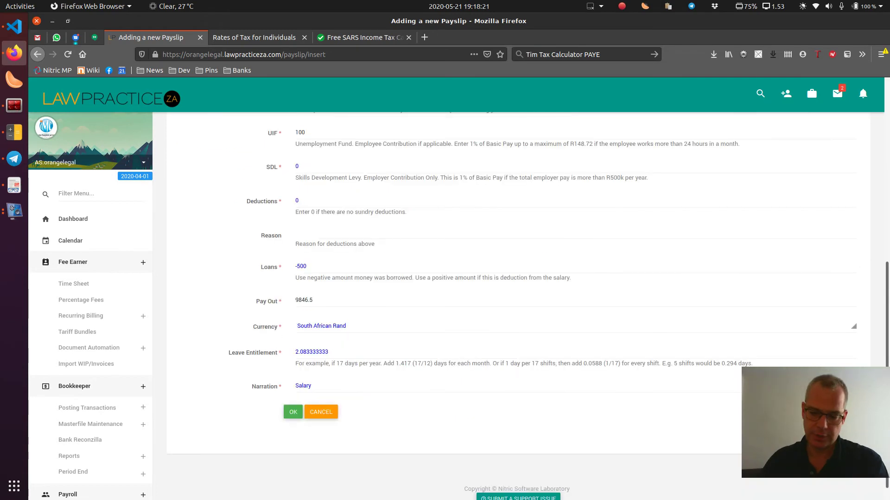
{"action": "key", "text": "Return"}
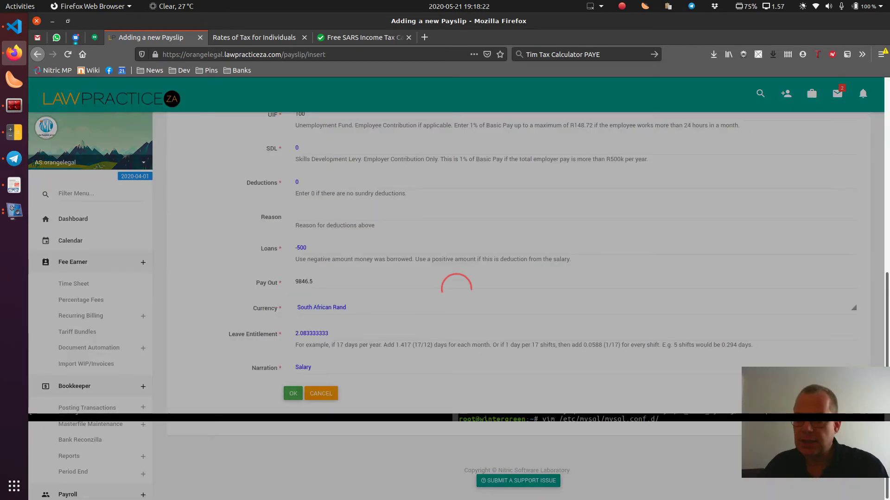
{"action": "key", "text": "Return"}
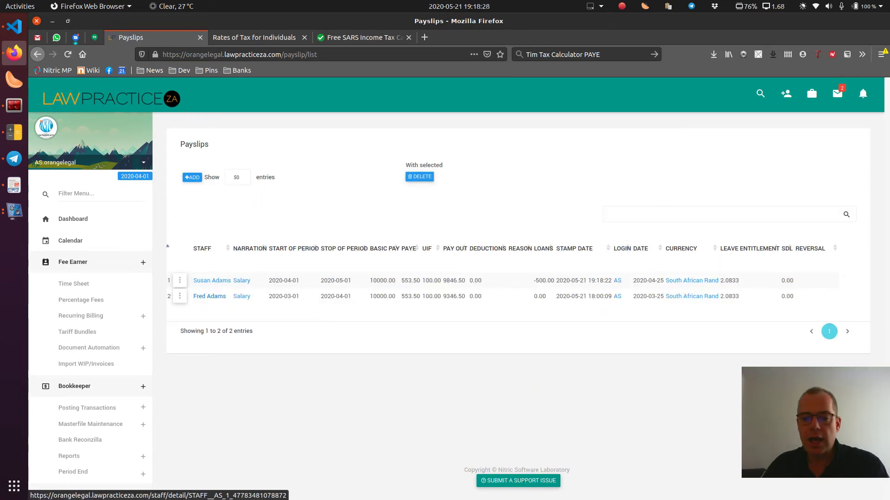
Step: Generate a PDF of the new April 2020 payslip from its record and view the document
{"action": "scroll", "coordinate": [88, 417], "scroll_direction": "down", "scroll_amount": 5}
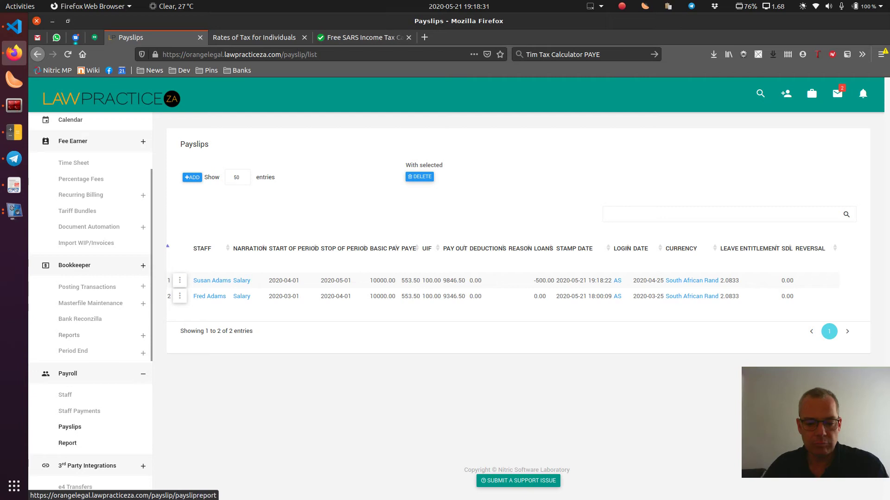
{"action": "left_click", "coordinate": [69, 427]}
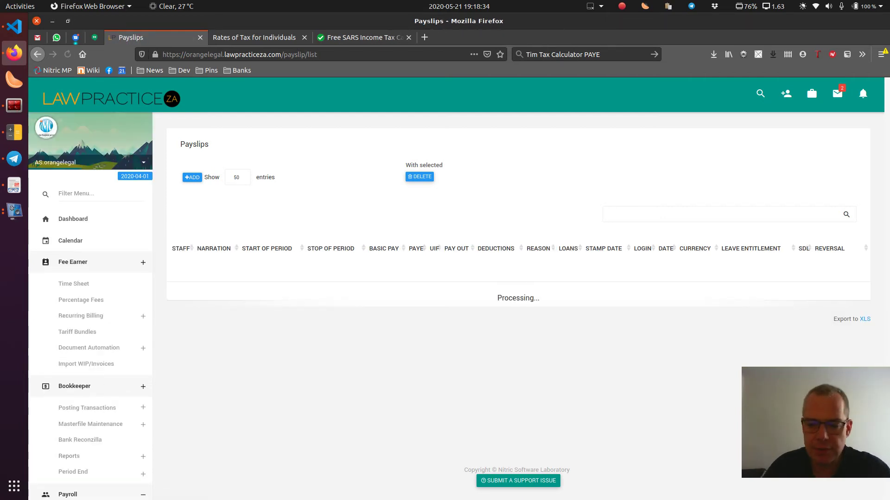
{"action": "left_click", "coordinate": [204, 280]}
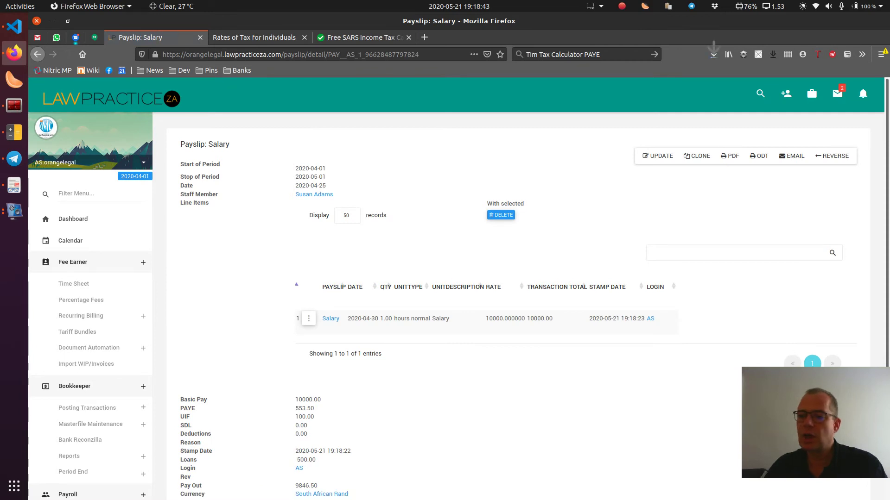
{"action": "left_click", "coordinate": [713, 54]}
{"action": "left_click", "coordinate": [631, 82]}
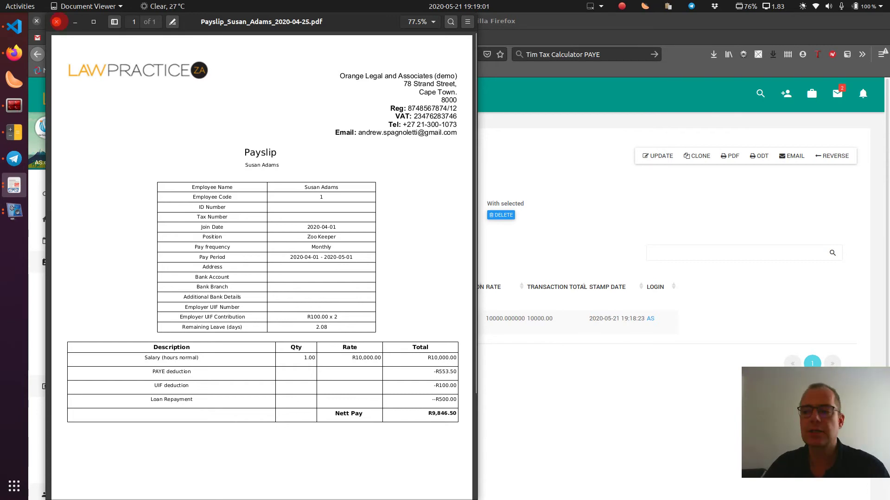
{"action": "left_click", "coordinate": [56, 22]}
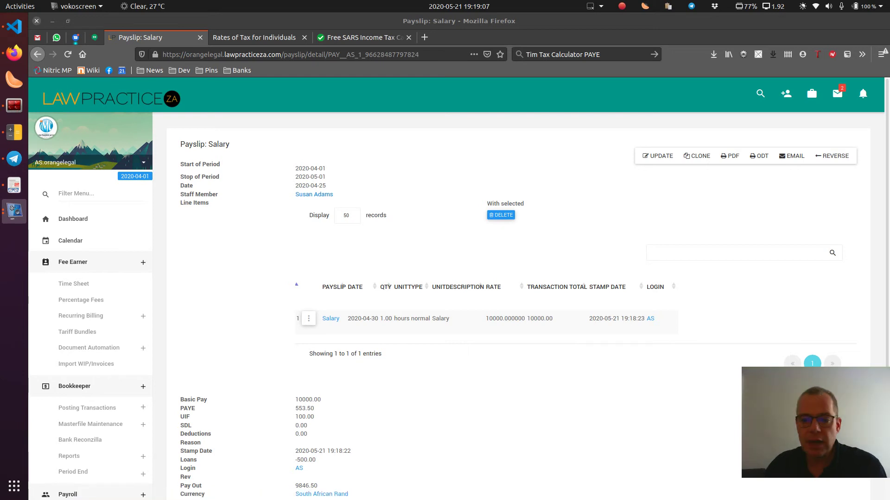
Step: Open the new staff member's statement from the staff list and check the payslip amount and total owed
{"action": "scroll", "coordinate": [79, 421], "scroll_direction": "down", "scroll_amount": 3}
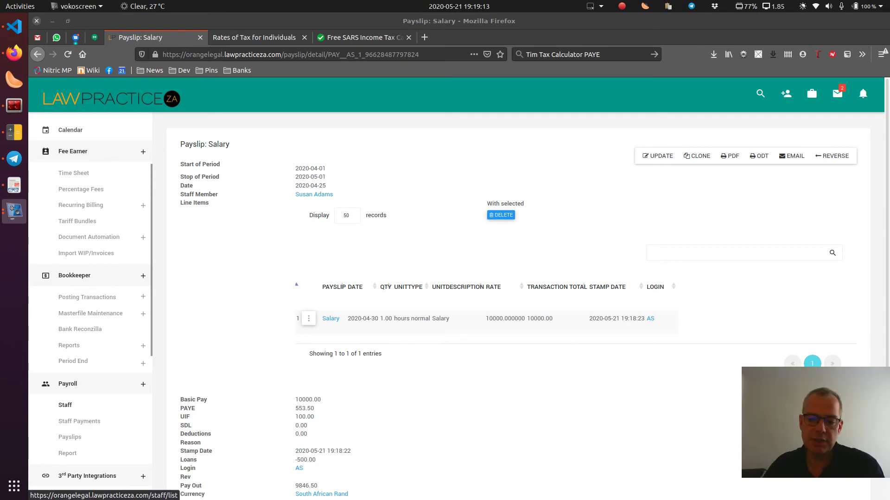
{"action": "left_click", "coordinate": [65, 405]}
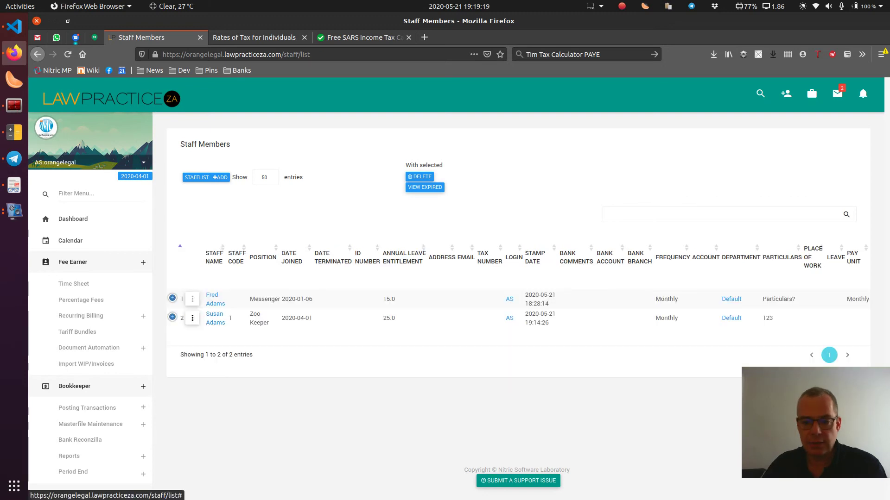
{"action": "left_click", "coordinate": [192, 317]}
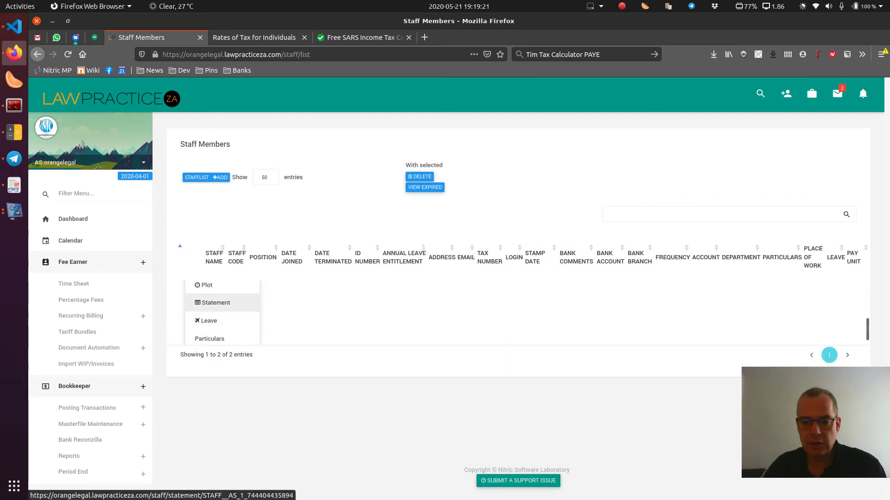
{"action": "left_click", "coordinate": [216, 303]}
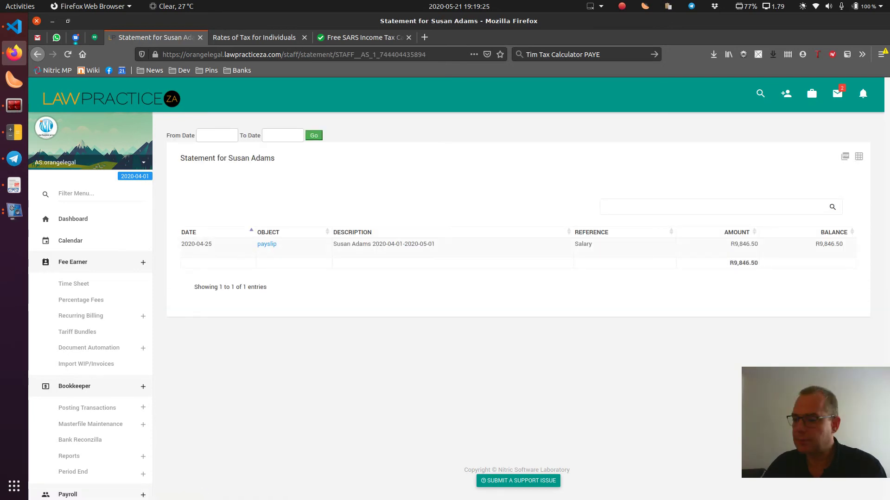
{"action": "left_click", "coordinate": [735, 244]}
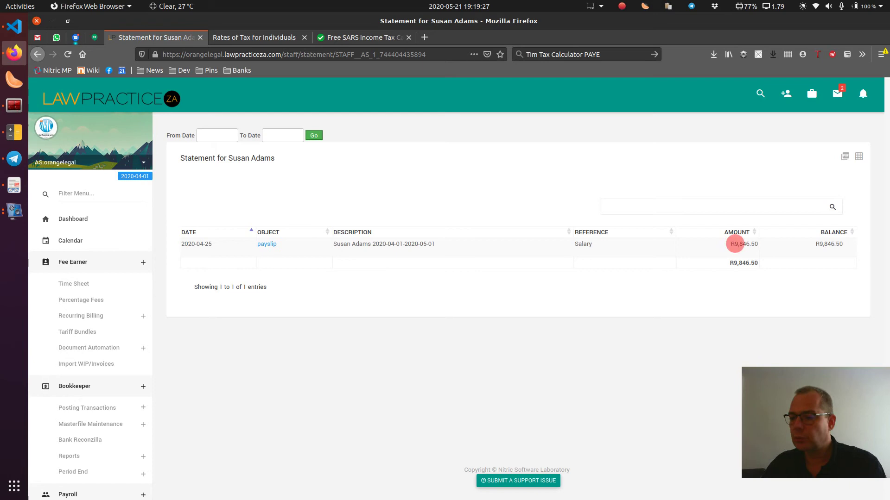
{"action": "left_click_drag", "start_coordinate": [735, 244], "coordinate": [758, 245]}
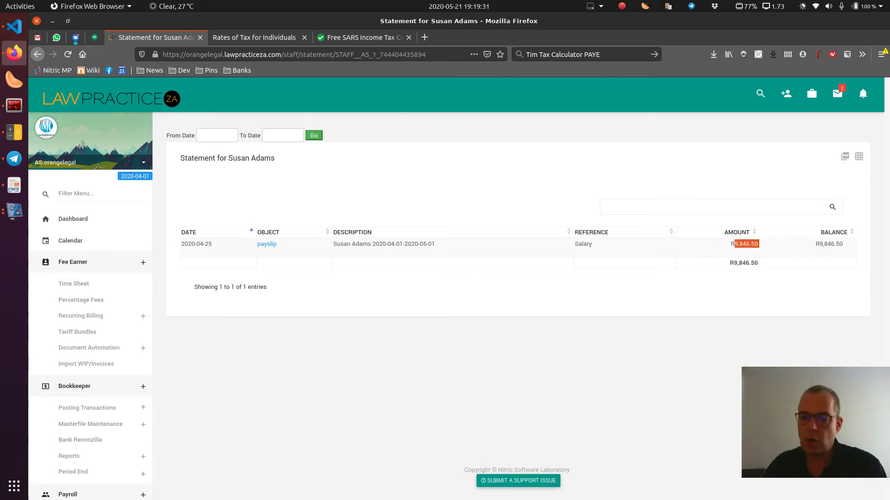
{"action": "double_click", "coordinate": [715, 263]}
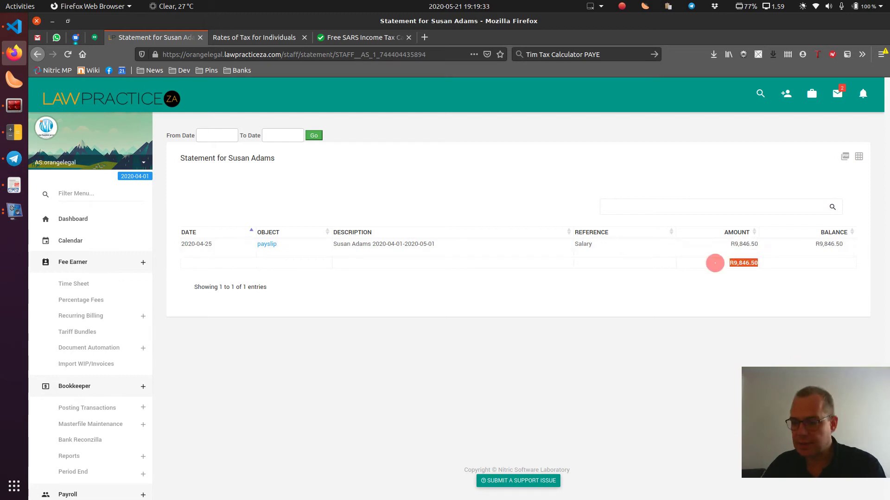
Step: Start a new staff payment dated 2020-04-25 and select the new staff member as its recipient
{"action": "scroll", "coordinate": [91, 278], "scroll_direction": "down", "scroll_amount": 3}
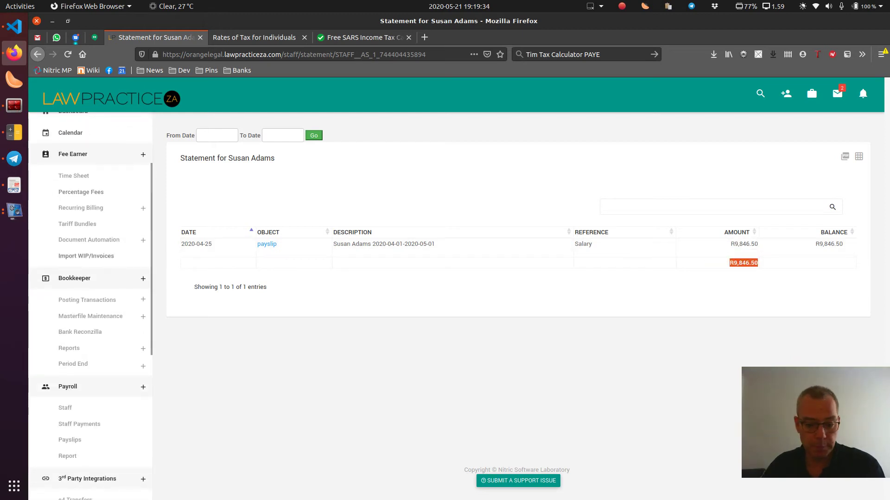
{"action": "scroll", "coordinate": [65, 371], "scroll_direction": "down", "scroll_amount": 1}
{"action": "left_click", "coordinate": [78, 388]}
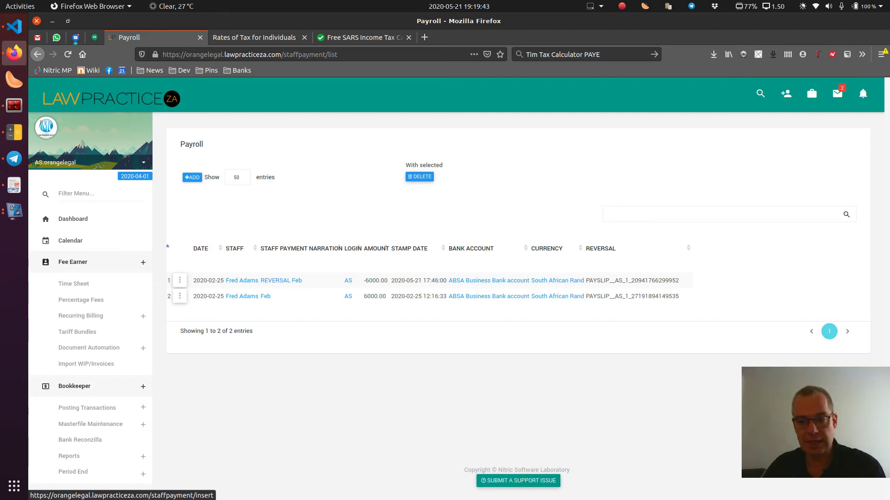
{"action": "left_click", "coordinate": [192, 177]}
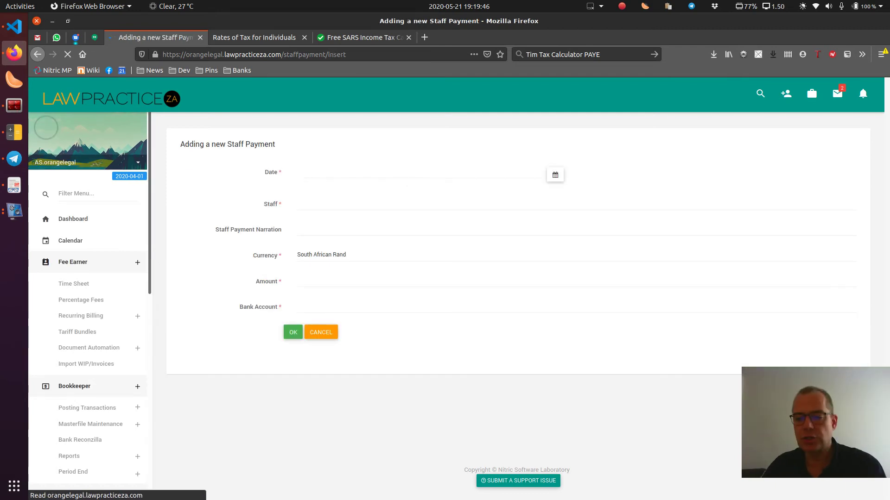
{"action": "type", "text": "2020-04-25"}
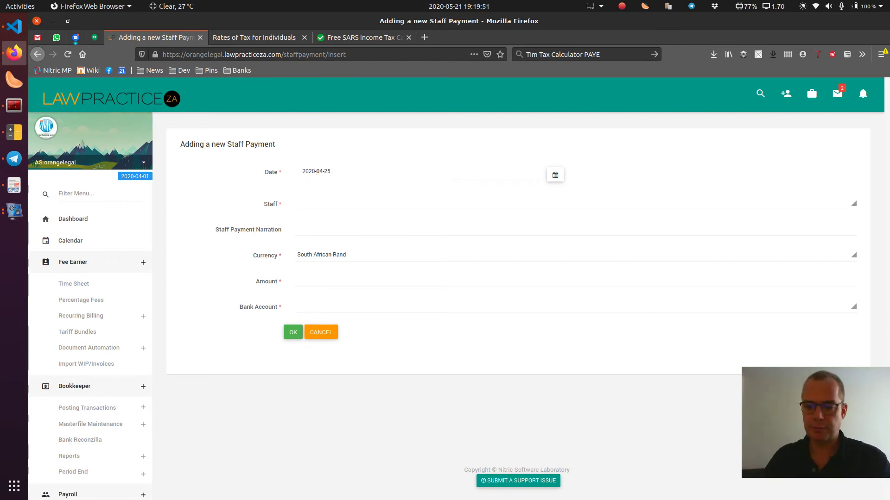
{"action": "left_click", "coordinate": [301, 202]}
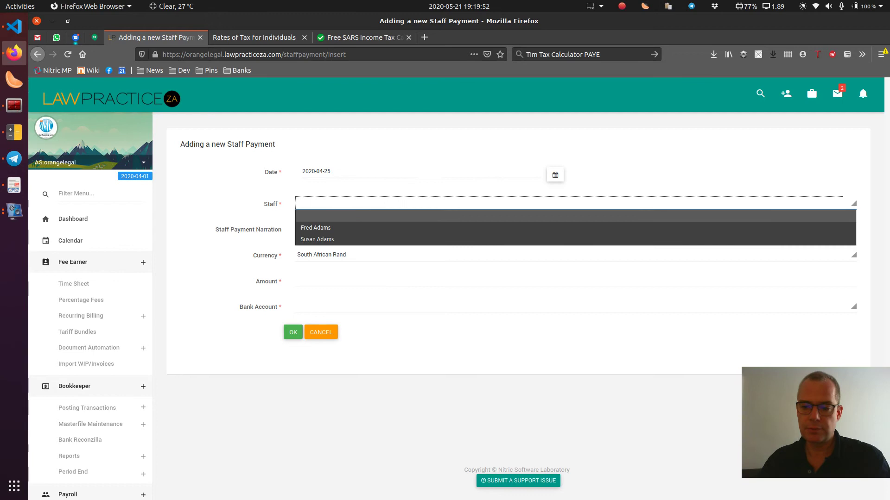
{"action": "key", "text": "Down"}
{"action": "key", "text": "Down"}
{"action": "key", "text": "Tab"}
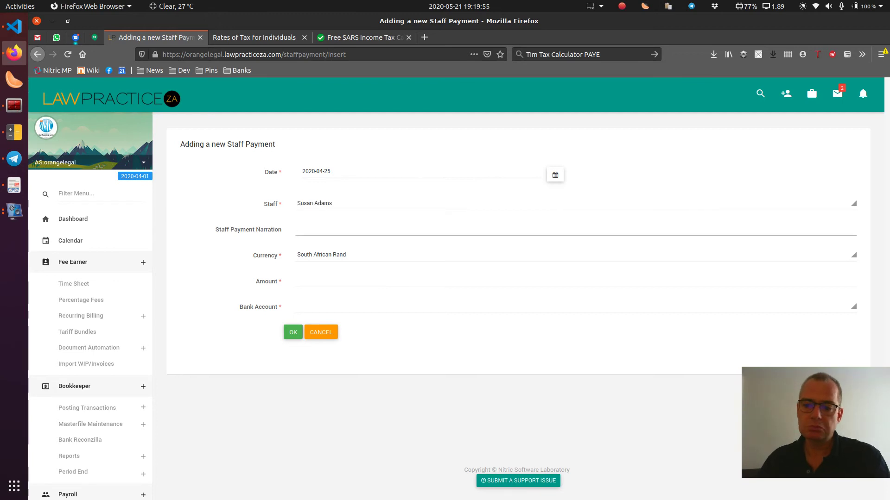
Step: Enter Thank you as the staff payment's narration and 9900 as its amount
{"action": "key", "text": "Down"}
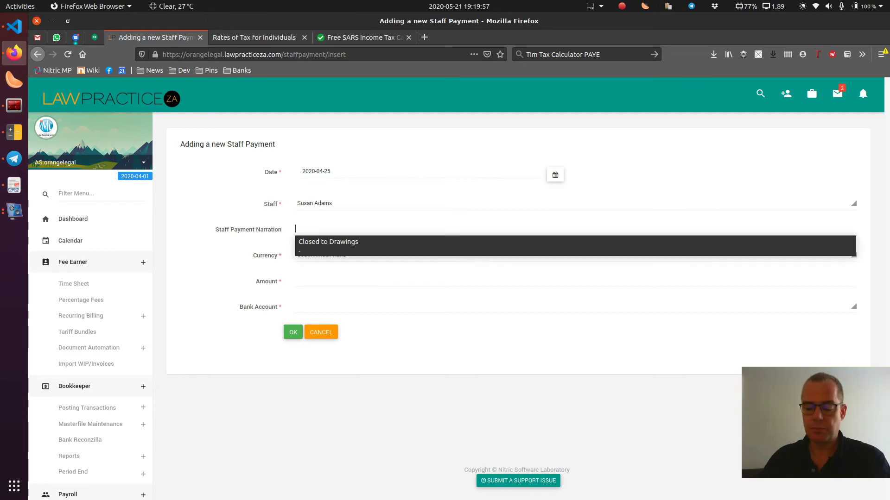
{"action": "type", "text": "Thank you"}
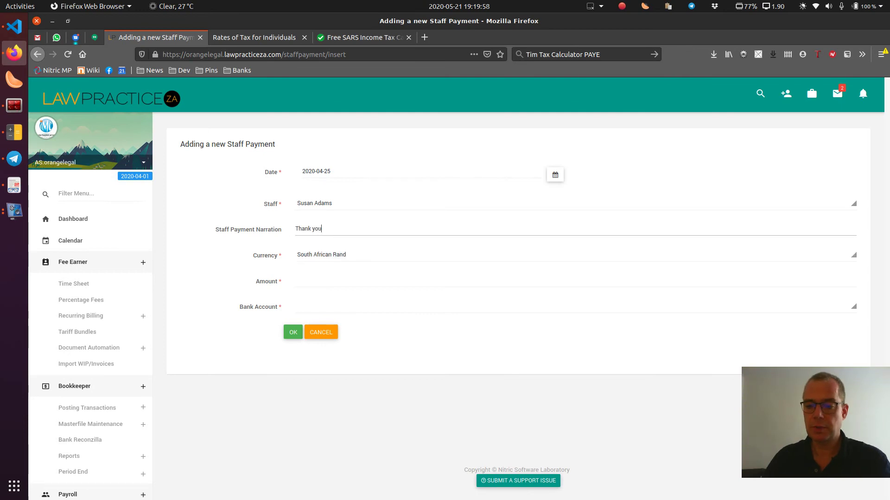
{"action": "left_click", "coordinate": [297, 280]}
{"action": "type", "text": "9"}
{"action": "left_click", "coordinate": [302, 281]}
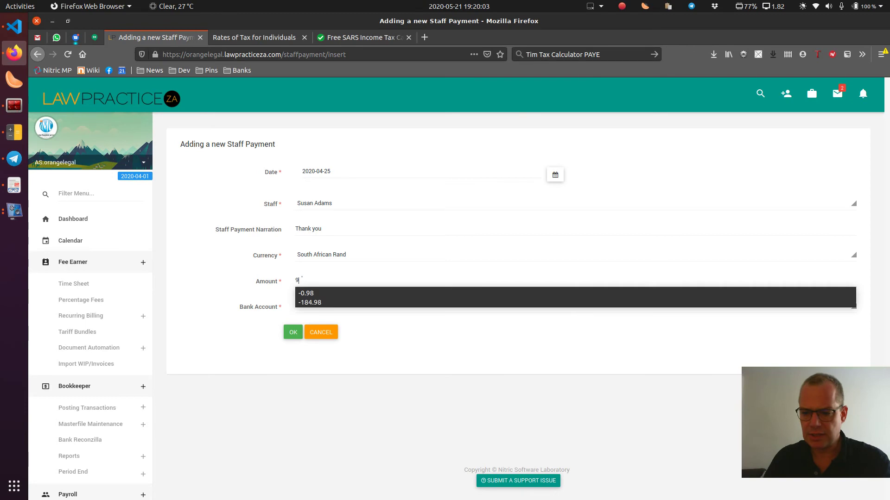
{"action": "type", "text": "900"}
{"action": "key", "text": "Tab"}
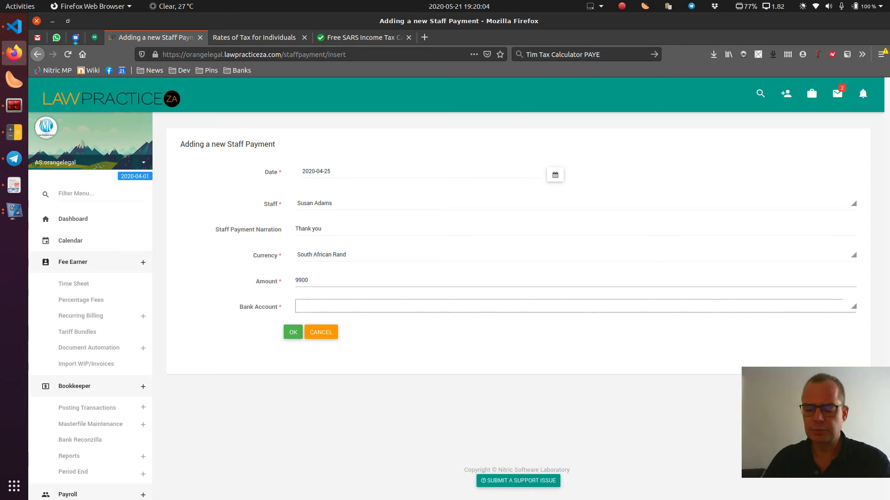
Step: Choose EVILBANK: EvilBank Business as the payment's bank account and save the staff payment
{"action": "left_click", "coordinate": [325, 304]}
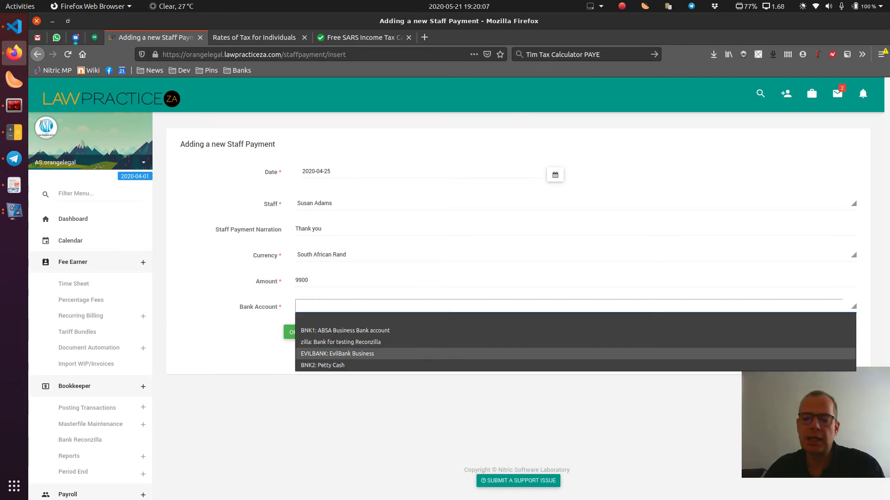
{"action": "left_click", "coordinate": [347, 353]}
{"action": "left_click", "coordinate": [294, 332]}
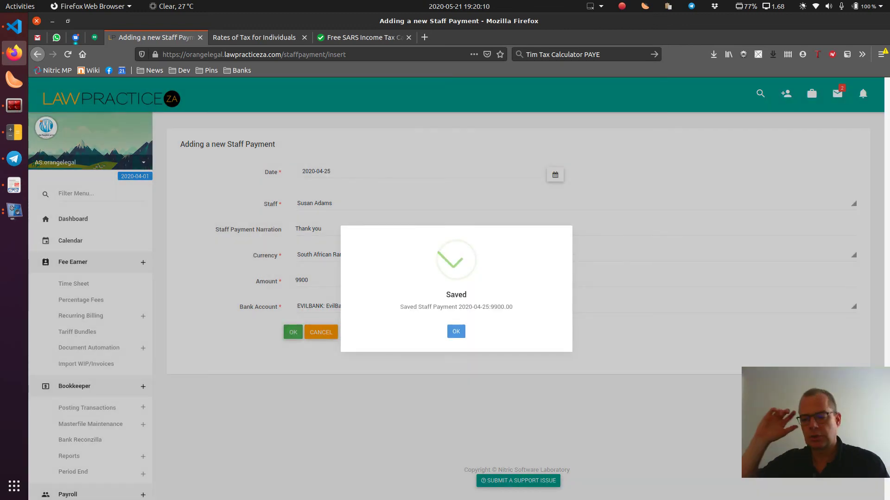
{"action": "left_click", "coordinate": [456, 331]}
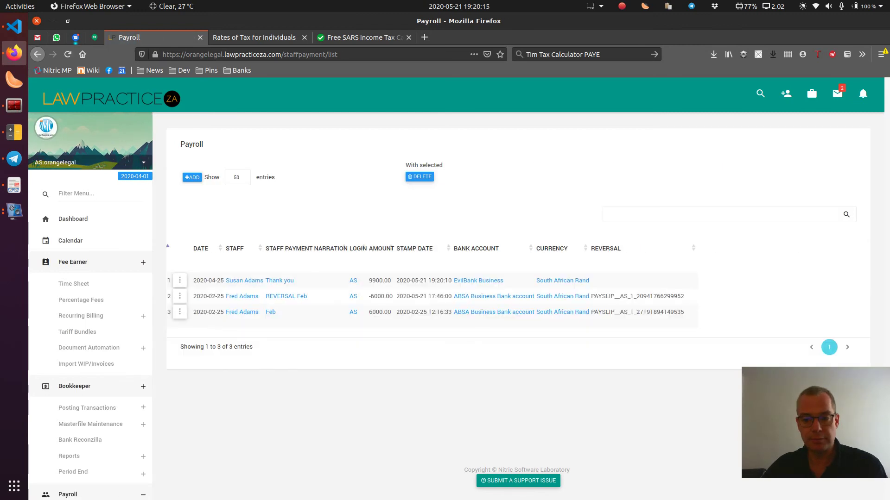
Step: Reopen the new staff member's statement and check the balance after the payment
{"action": "scroll", "coordinate": [65, 406], "scroll_direction": "down", "scroll_amount": 3}
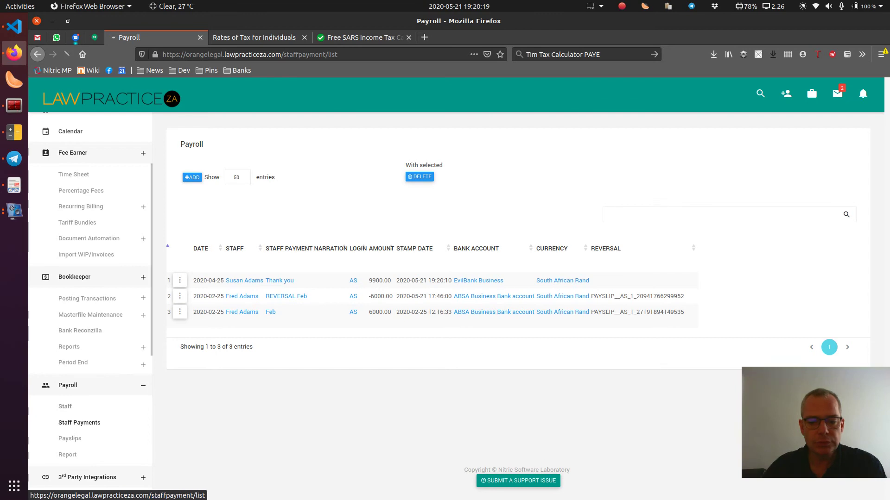
{"action": "left_click", "coordinate": [79, 423]}
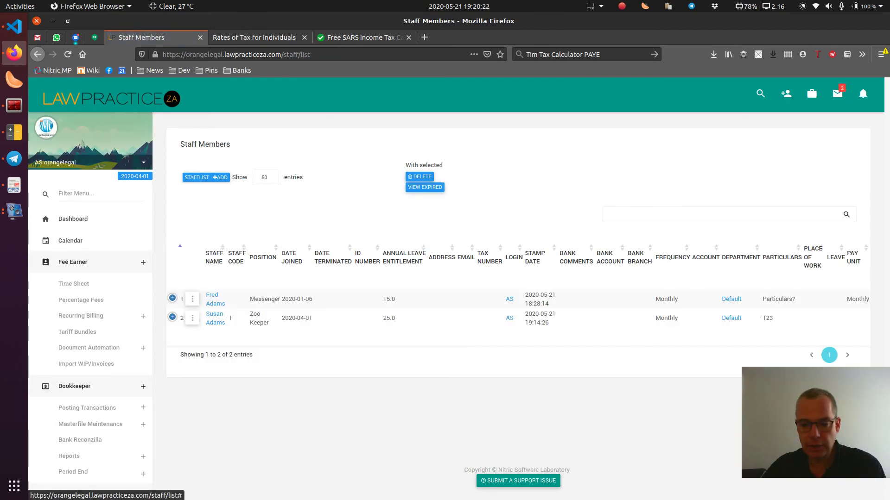
{"action": "left_click", "coordinate": [192, 299]}
{"action": "left_click", "coordinate": [214, 327]}
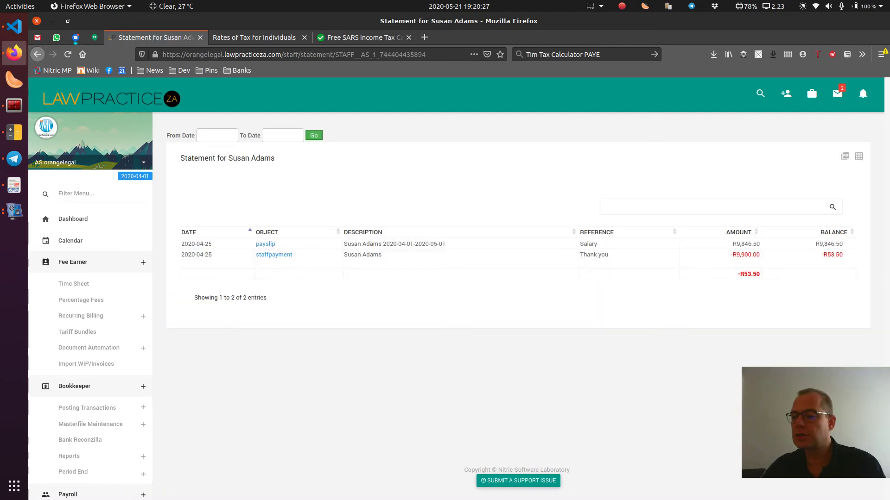
{"action": "triple_click", "coordinate": [748, 274]}
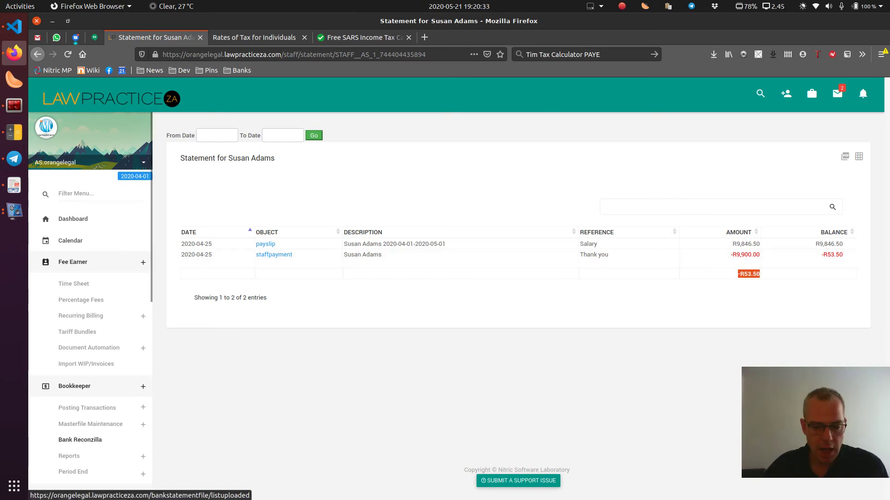
Step: Open the payroll's payslip report and check the April 2020 basic pay and the amount due to SARS
{"action": "scroll", "coordinate": [80, 348], "scroll_direction": "down", "scroll_amount": 2}
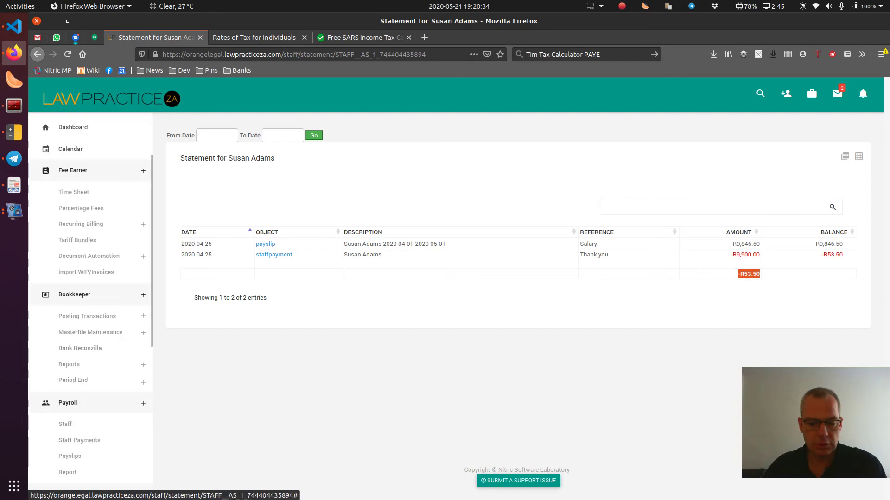
{"action": "scroll", "coordinate": [69, 384], "scroll_direction": "down", "scroll_amount": 2}
{"action": "left_click", "coordinate": [68, 388]}
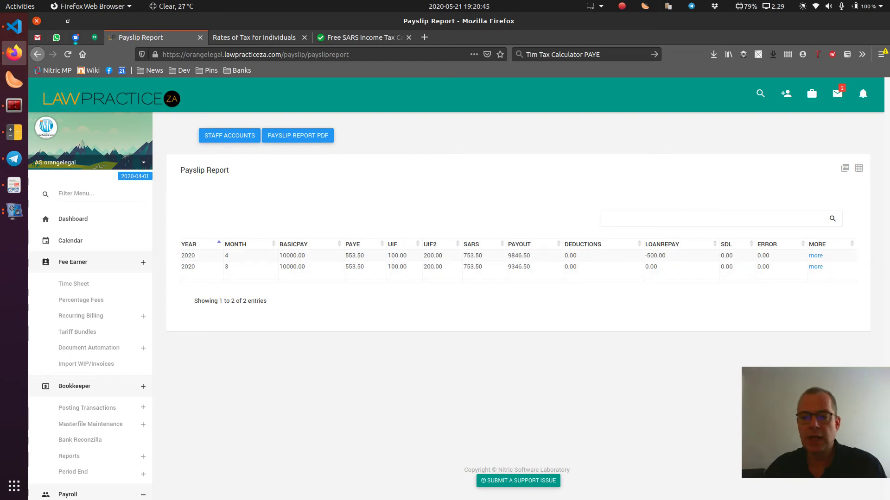
{"action": "double_click", "coordinate": [292, 255]}
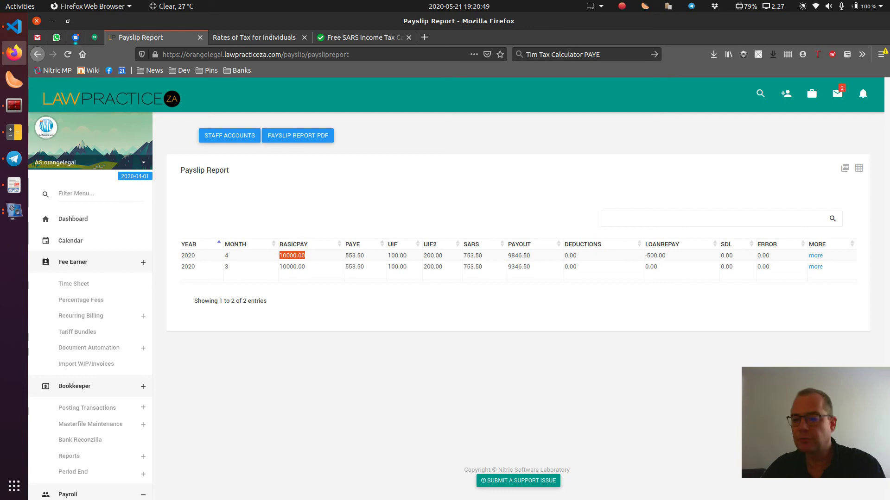
{"action": "double_click", "coordinate": [472, 255]}
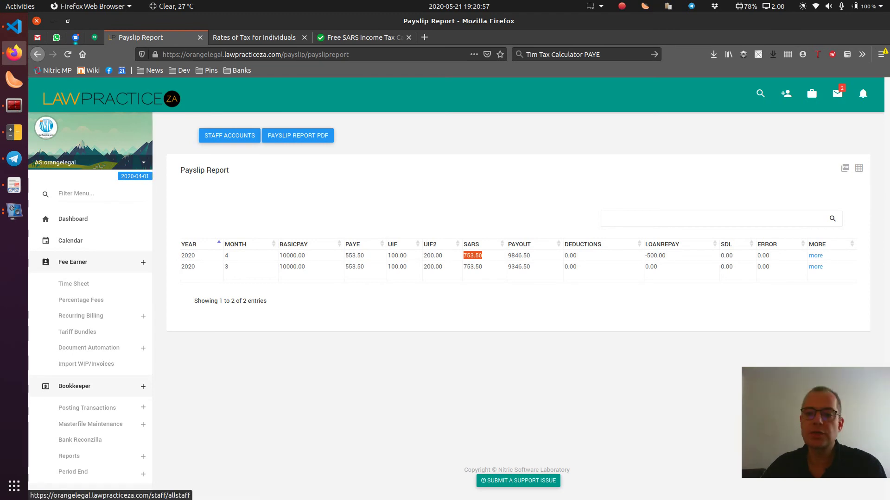
Step: Open the accounts overview for all staff and check the new staff member's loan and staff account balances
{"action": "left_click", "coordinate": [234, 135]}
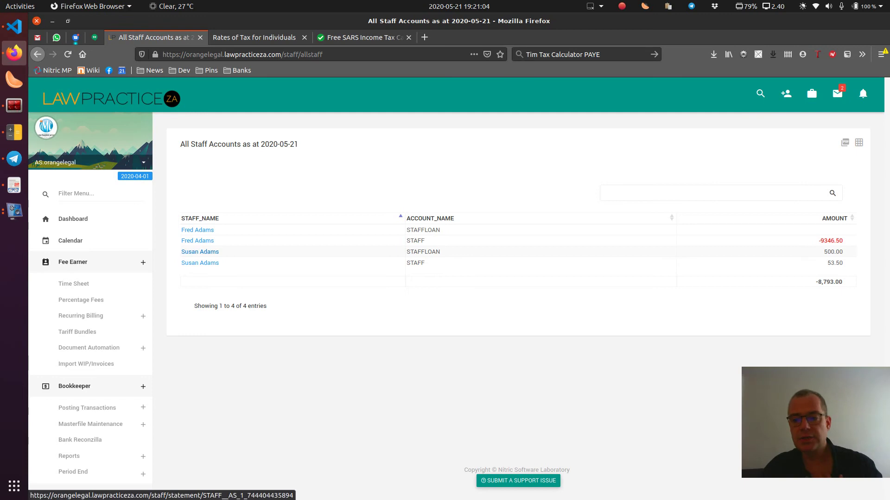
{"action": "double_click", "coordinate": [833, 252]}
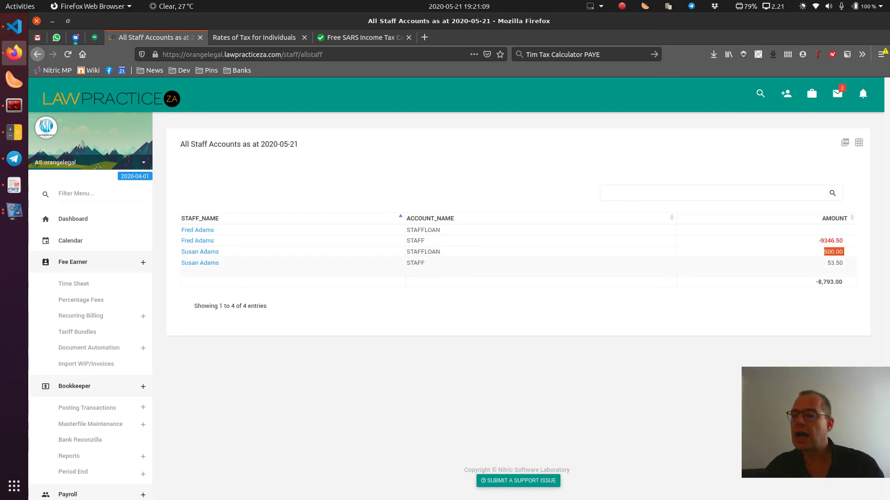
{"action": "double_click", "coordinate": [834, 263]}
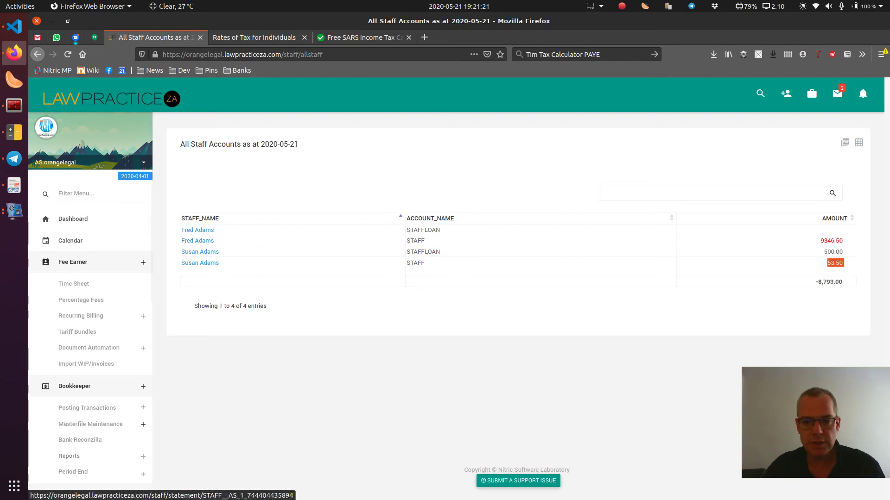
{"action": "left_click", "coordinate": [200, 263]}
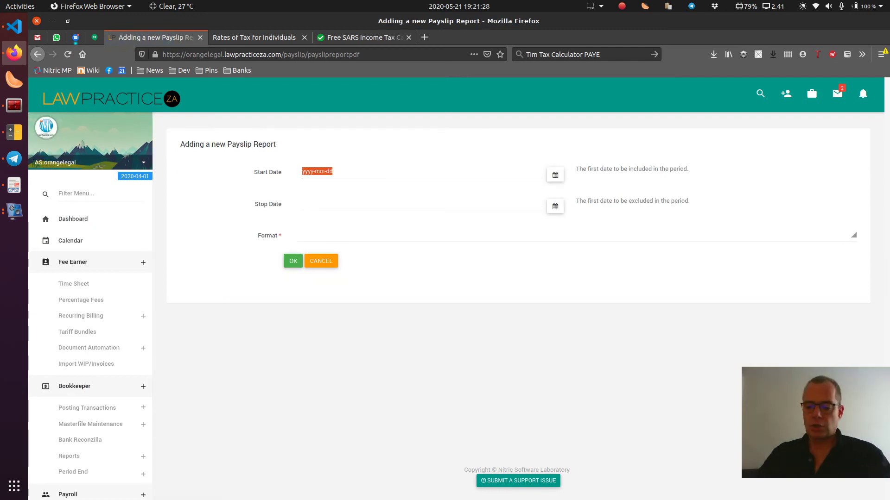
Step: Generate the payslip report in PDF format with start date 2020-03-01 and stop date 2020-06-01
{"action": "type", "text": "2020-"}
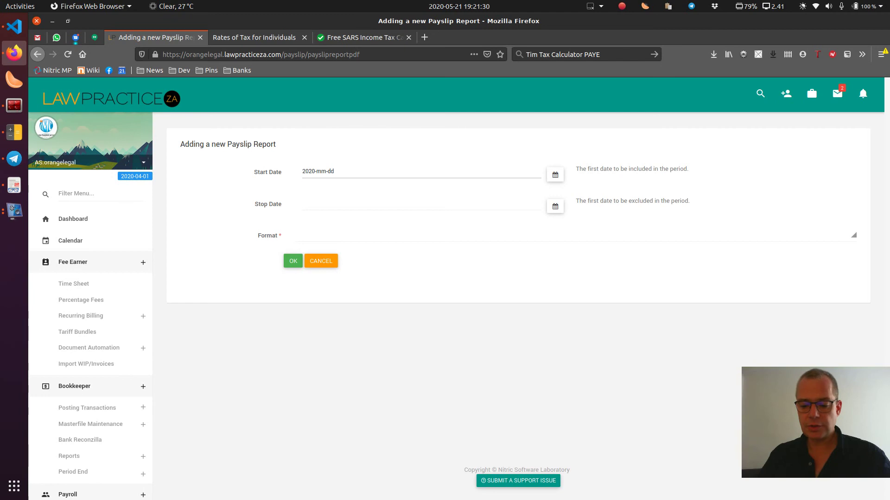
{"action": "type", "text": "03-01"}
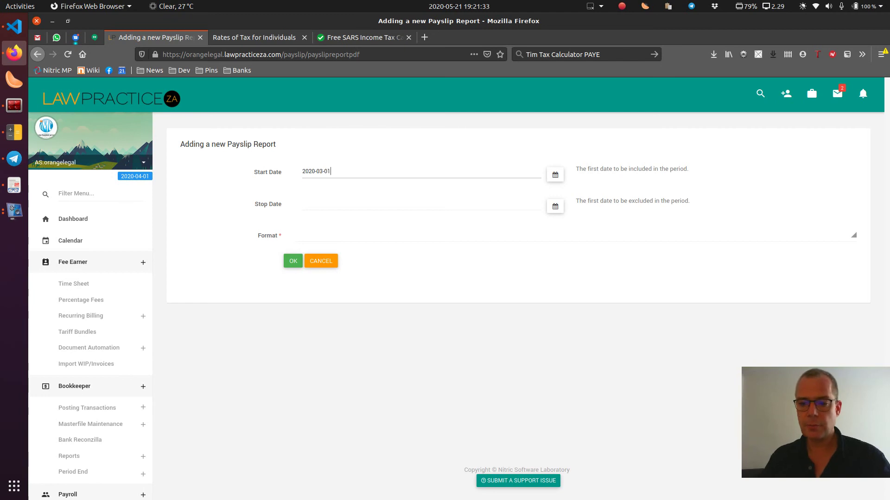
{"action": "key", "text": "Tab"}
{"action": "type", "text": "2020-"}
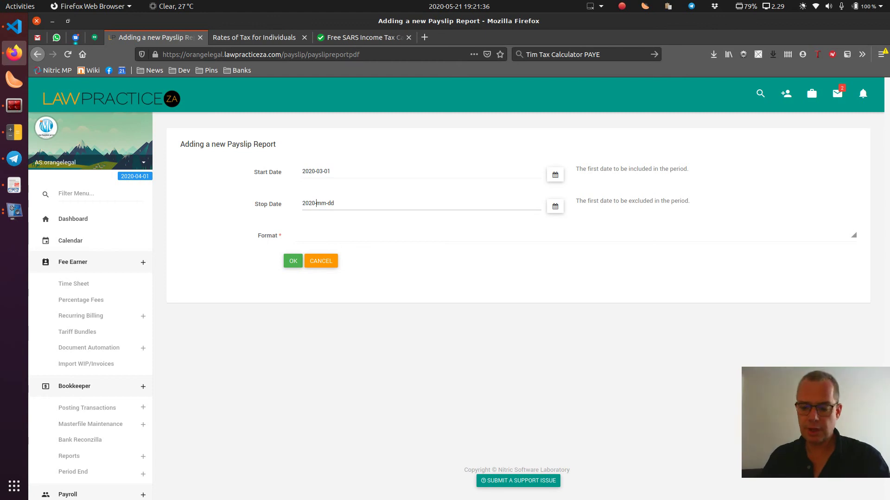
{"action": "type", "text": "06-01"}
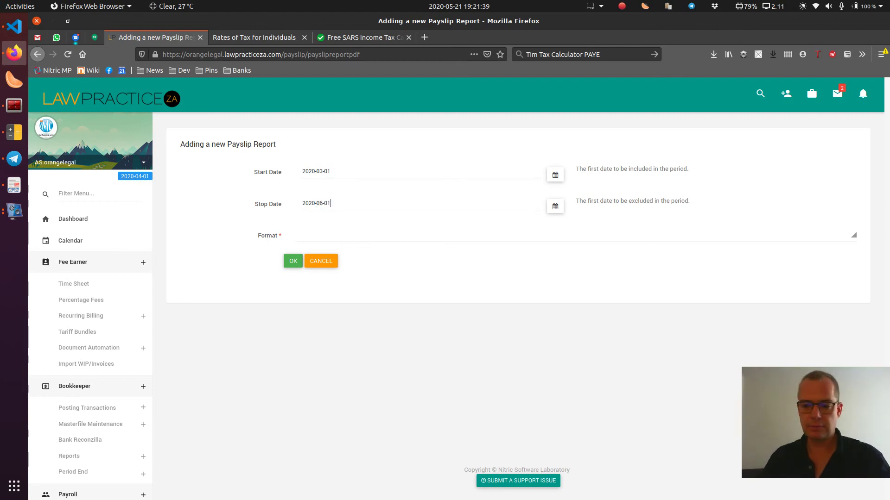
{"action": "left_click", "coordinate": [575, 235]}
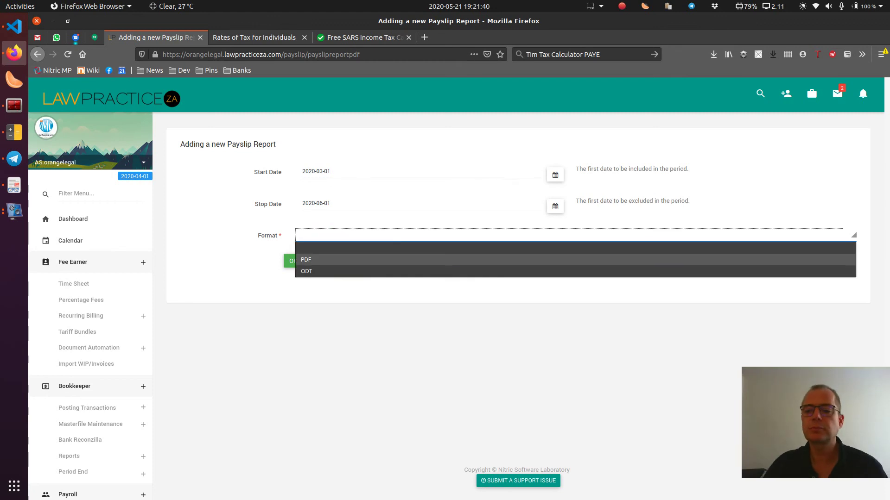
{"action": "key", "text": "Return"}
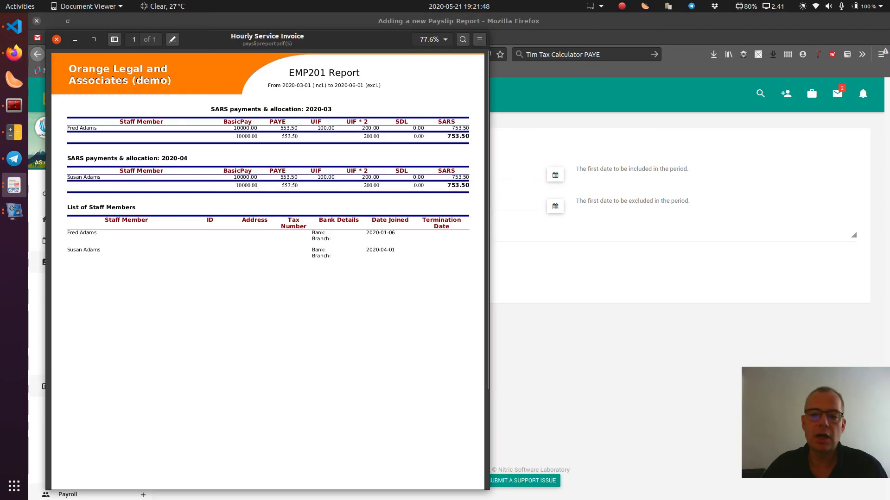
Step: Examine the EMP201 report's March 2020 SARS allocation and the list of staff members, and close the report
{"action": "left_click_drag", "start_coordinate": [67, 129], "coordinate": [279, 129]}
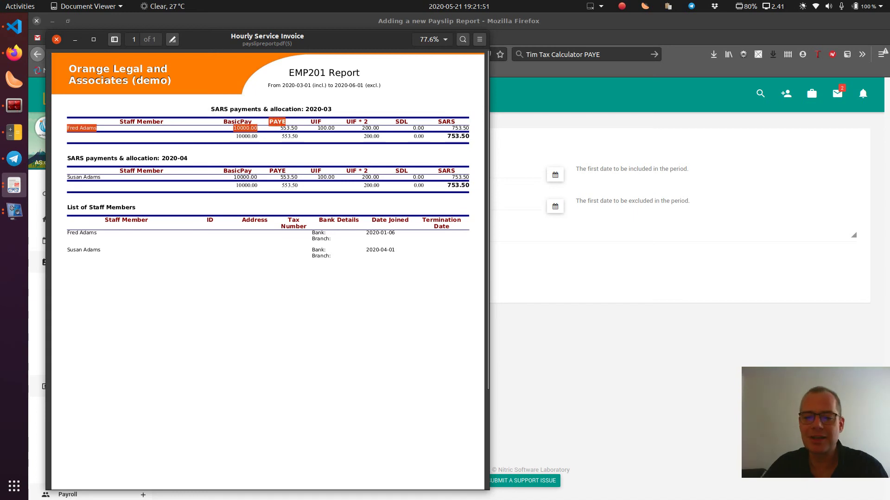
{"action": "left_click", "coordinate": [197, 129]}
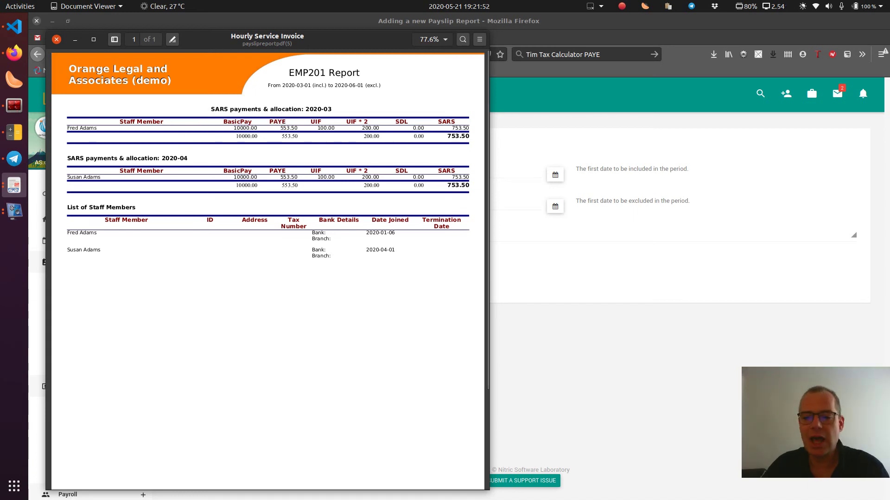
{"action": "double_click", "coordinate": [317, 109]}
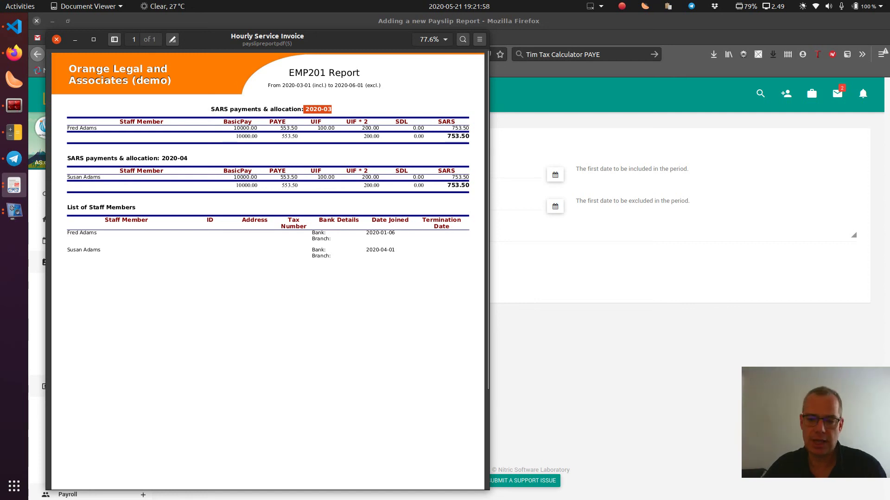
{"action": "left_click_drag", "start_coordinate": [66, 206], "coordinate": [75, 207]}
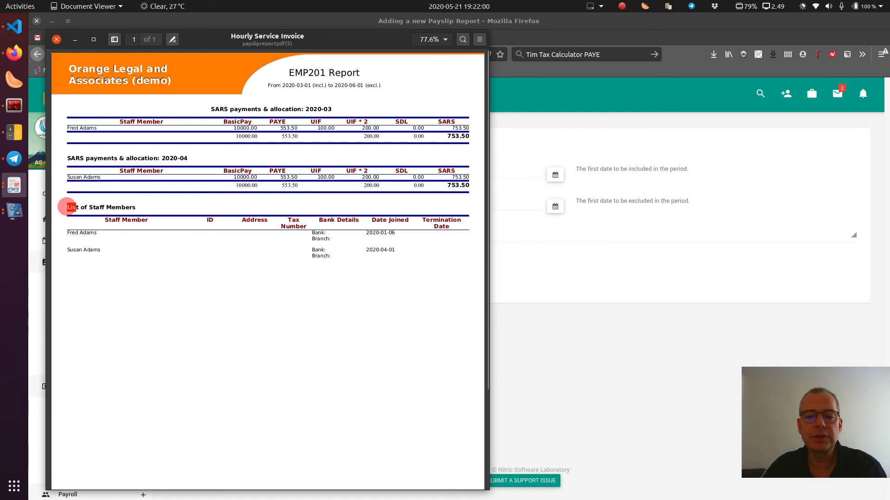
{"action": "left_click", "coordinate": [67, 207]}
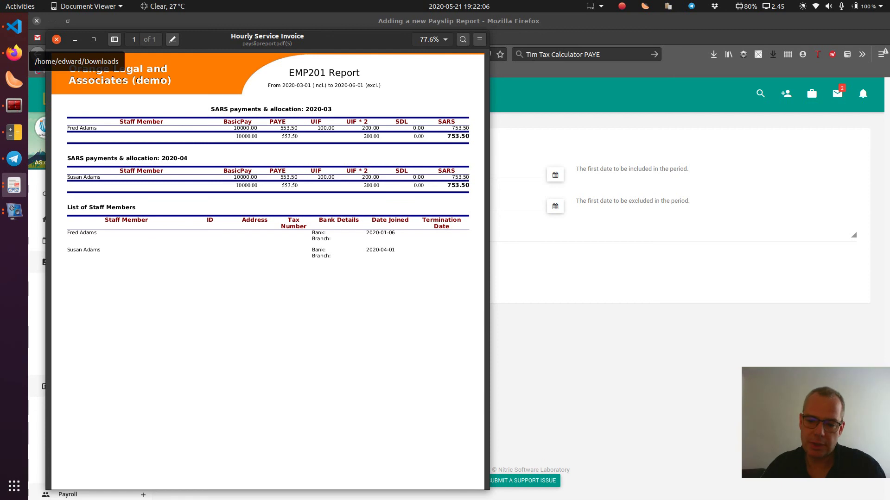
{"action": "key", "text": "ctrl+w"}
Step: From the April 2020 payslip, go to the staff member's leave report and check the paid leave entitlement
{"action": "scroll", "coordinate": [70, 406], "scroll_direction": "down", "scroll_amount": 3}
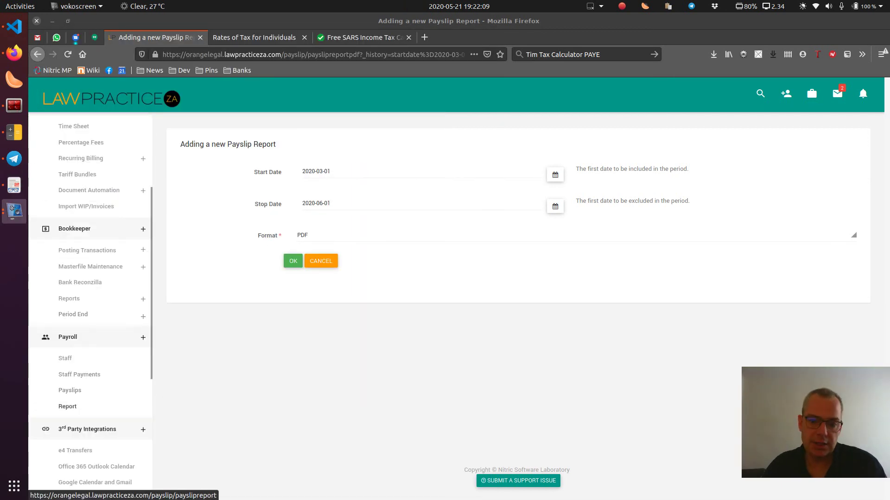
{"action": "left_click", "coordinate": [69, 390]}
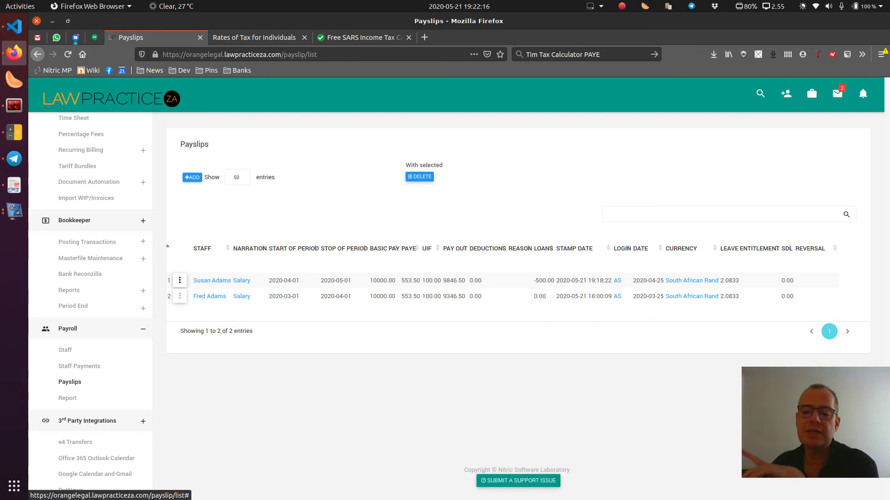
{"action": "left_click", "coordinate": [180, 280]}
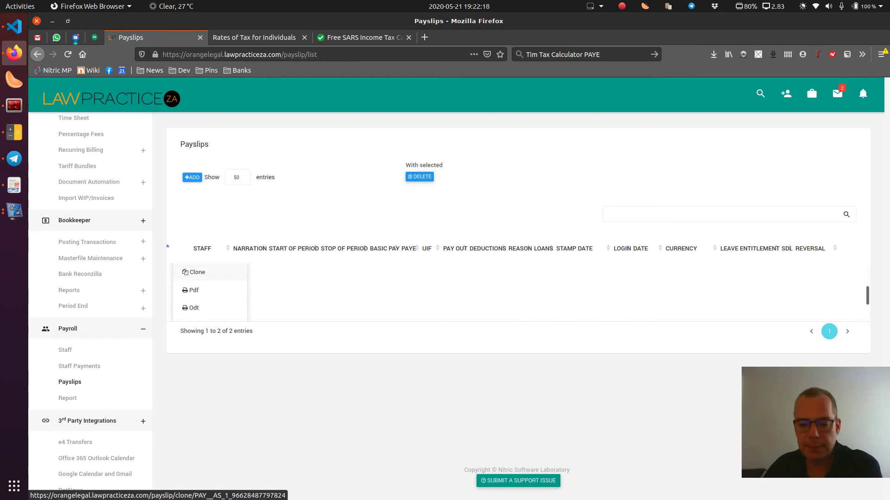
{"action": "scroll", "coordinate": [210, 291], "scroll_direction": "down", "scroll_amount": 2}
{"action": "scroll", "coordinate": [210, 290], "scroll_direction": "up", "scroll_amount": 3}
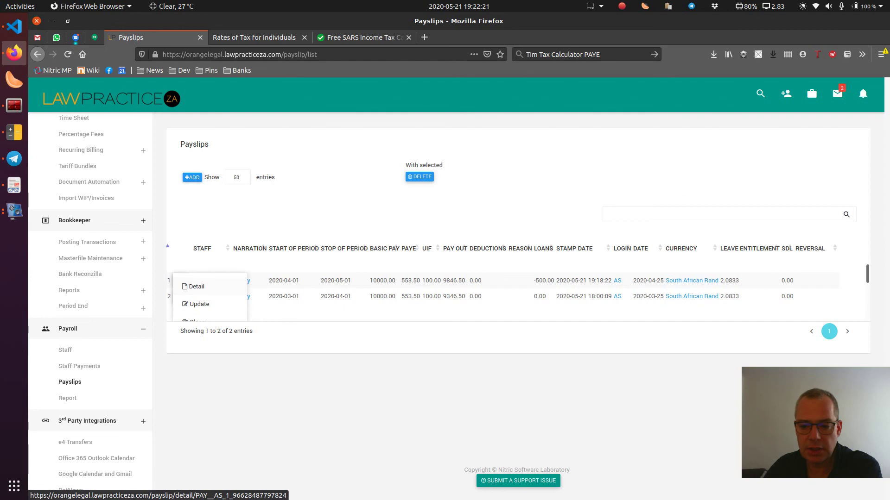
{"action": "left_click", "coordinate": [197, 286]}
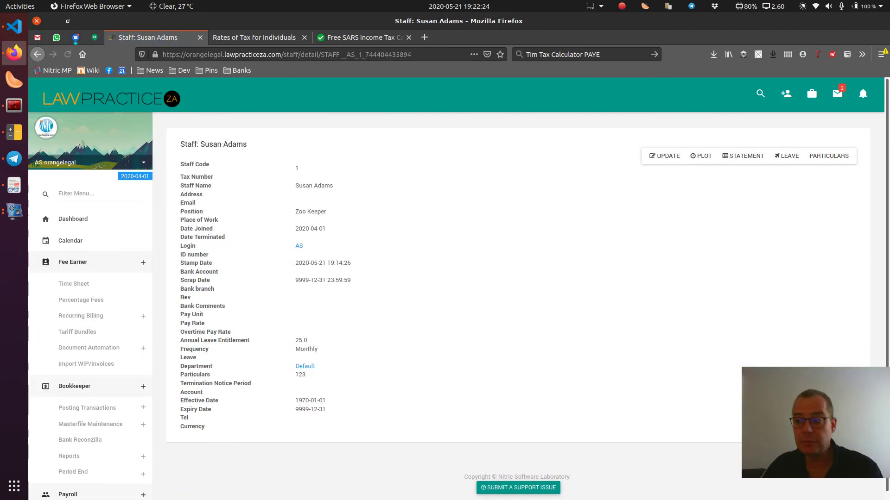
{"action": "left_click", "coordinate": [787, 155]}
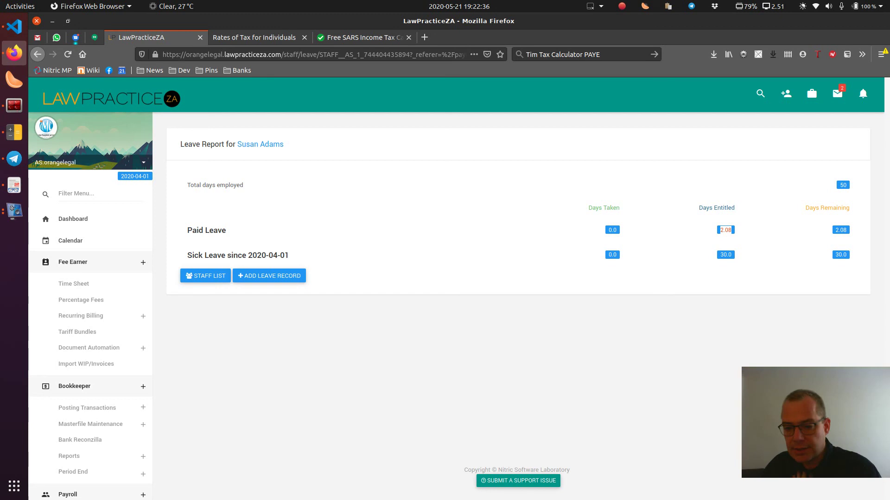
{"action": "left_click", "coordinate": [725, 230]}
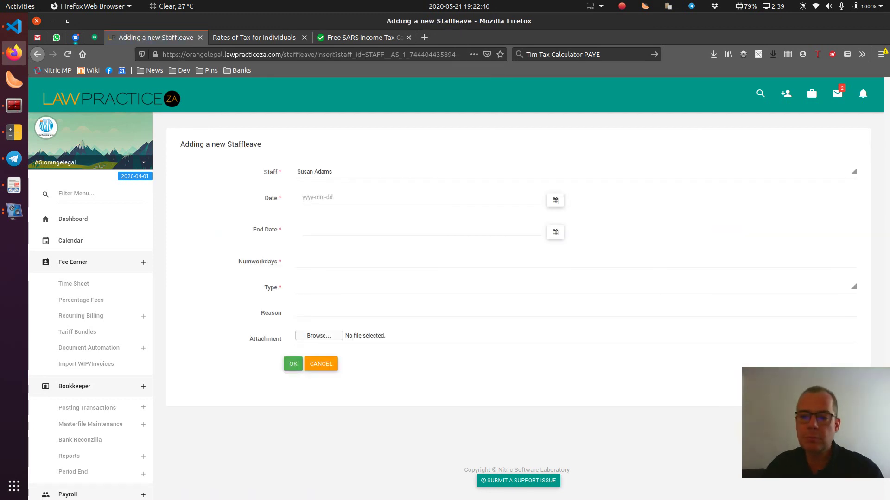
Step: Fill in the new leave record with date 2020-05-21, end date 2020-05-22 and 1 workday
{"action": "left_click", "coordinate": [306, 197]}
{"action": "type", "text": "202"}
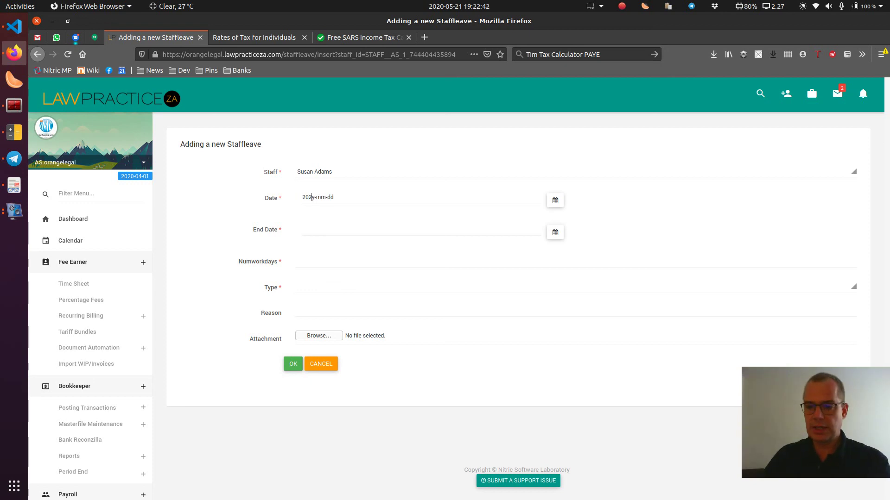
{"action": "type", "text": "0-05-21"}
{"action": "key", "text": "Tab"}
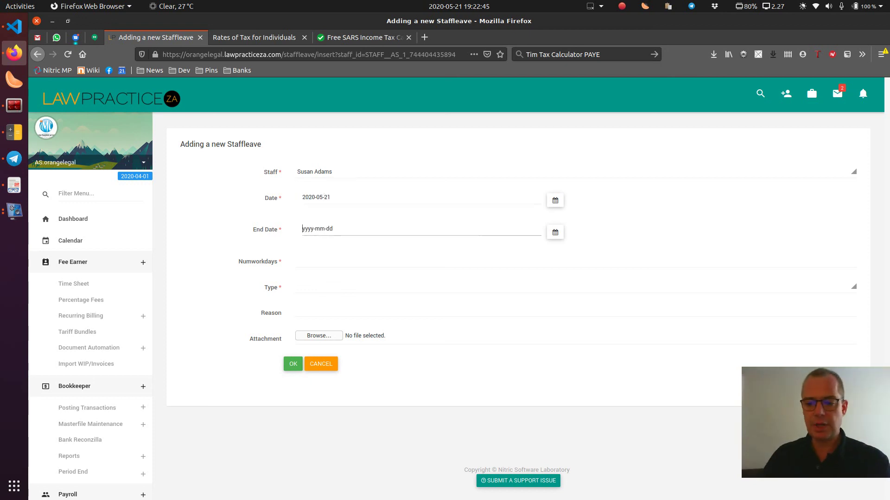
{"action": "type", "text": "2020-"}
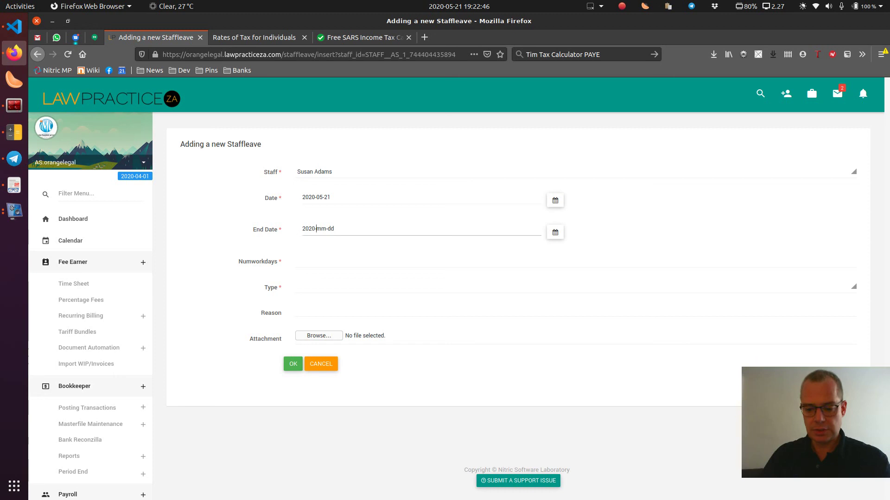
{"action": "type", "text": "05-22"}
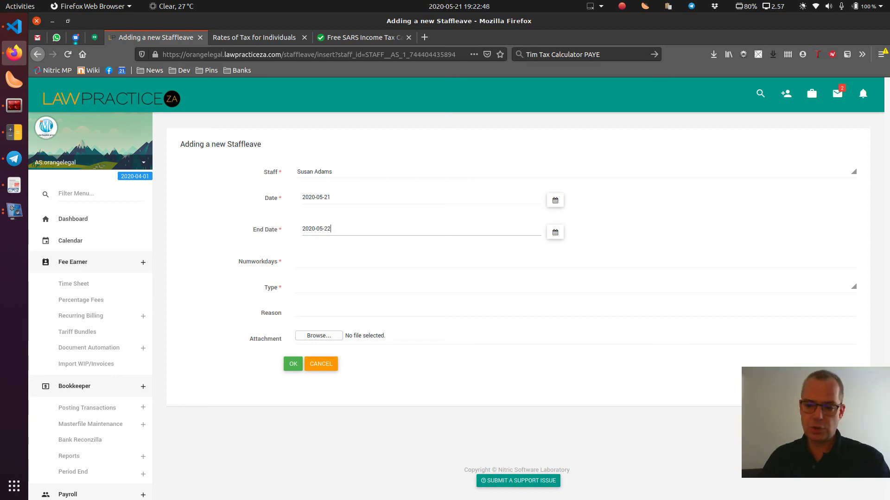
{"action": "key", "text": "Tab"}
{"action": "type", "text": "1"}
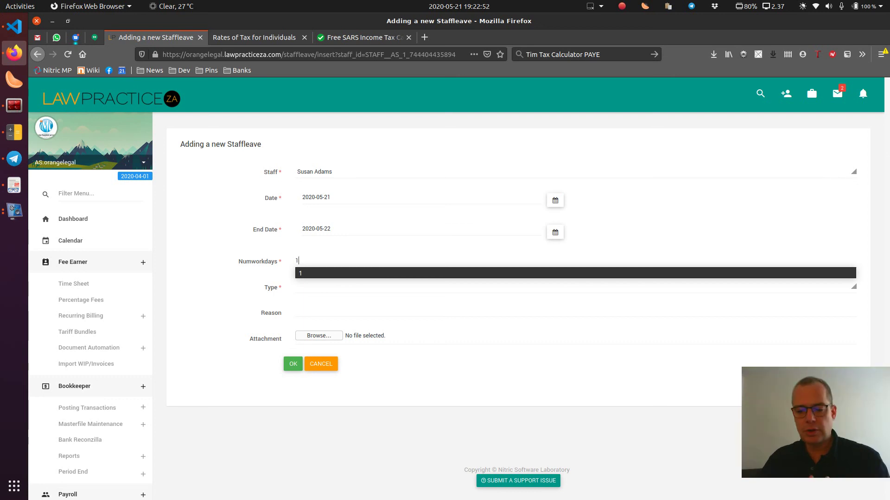
{"action": "key", "text": "Escape"}
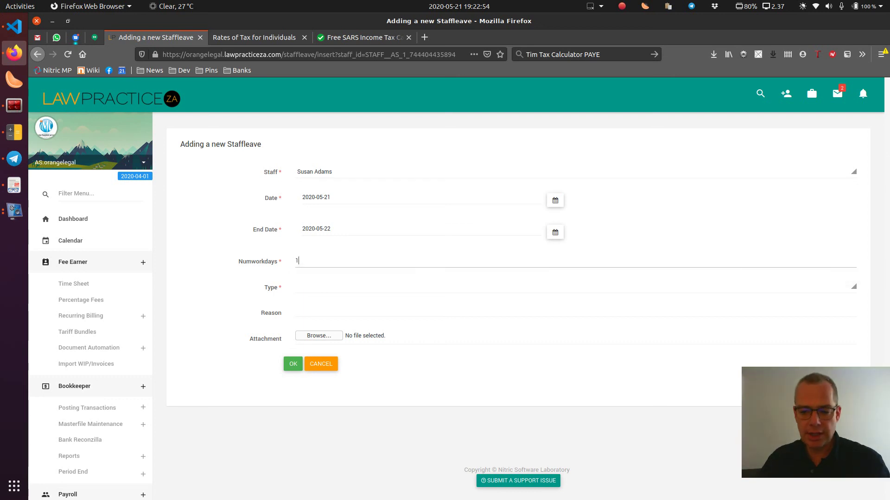
Step: Set the leave type to Paid Leave and enter "Pet Problems" as the reason
{"action": "left_click", "coordinate": [575, 287]}
{"action": "key", "text": "Down"}
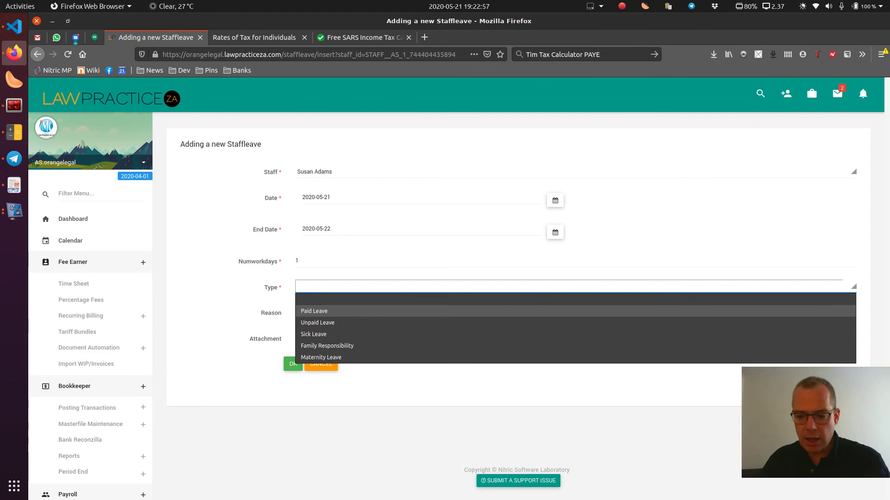
{"action": "left_click", "coordinate": [325, 312]}
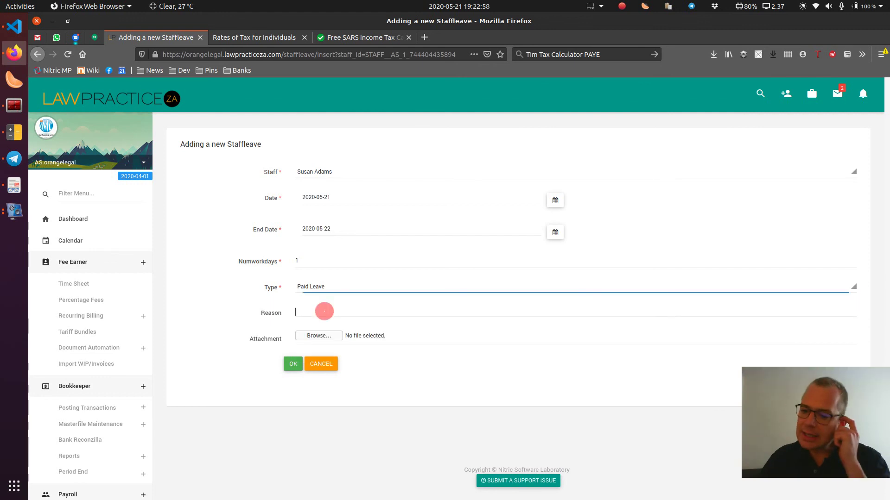
{"action": "type", "text": "Pet Prob"}
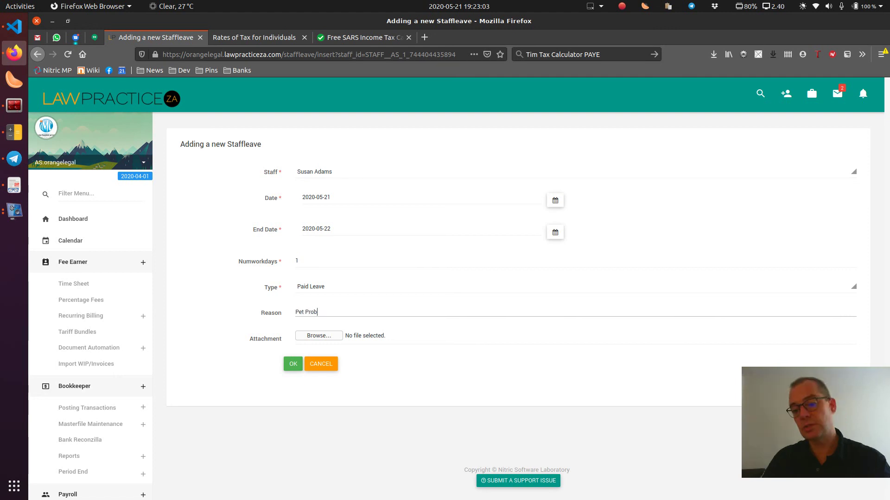
{"action": "type", "text": "lems"}
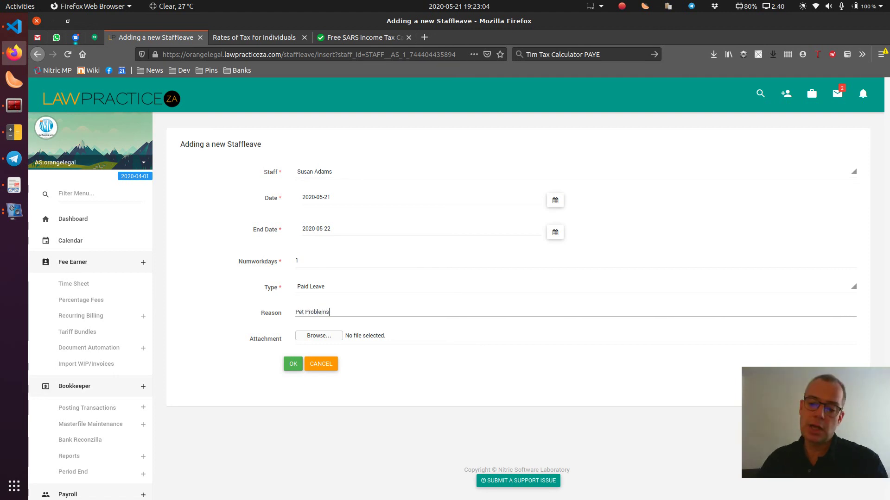
Step: Attach Llama Lying Down.jpg from the Desktop folder to the leave record and save the record
{"action": "left_click", "coordinate": [324, 336]}
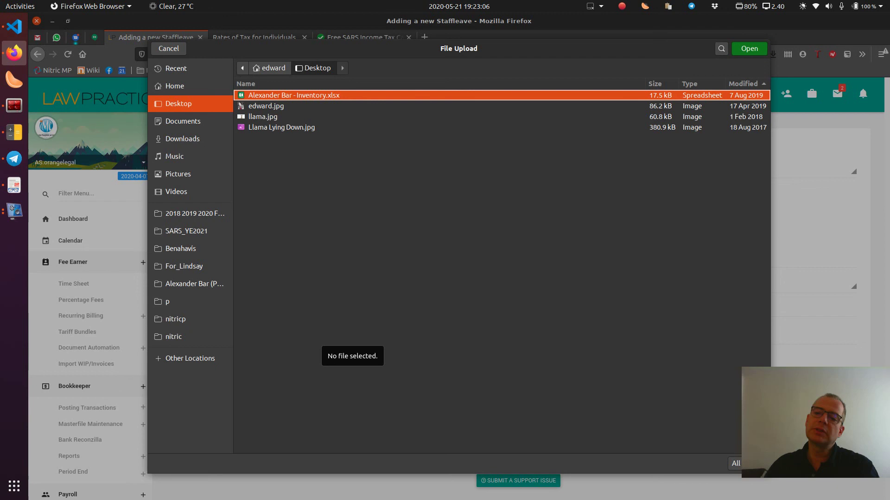
{"action": "left_click", "coordinate": [281, 127]}
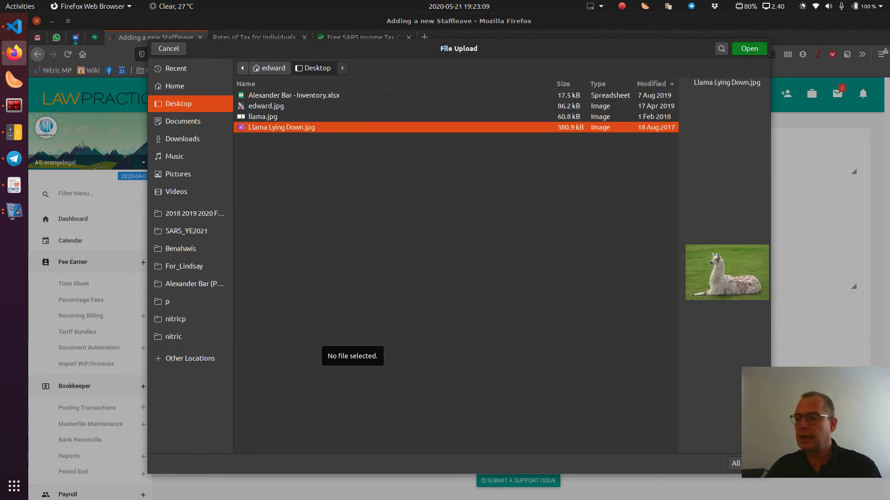
{"action": "double_click", "coordinate": [281, 127]}
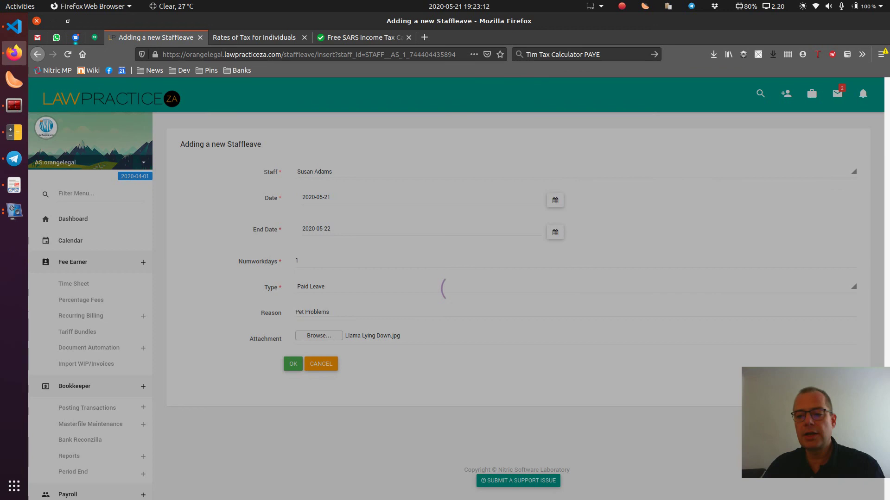
{"action": "key", "text": "Return"}
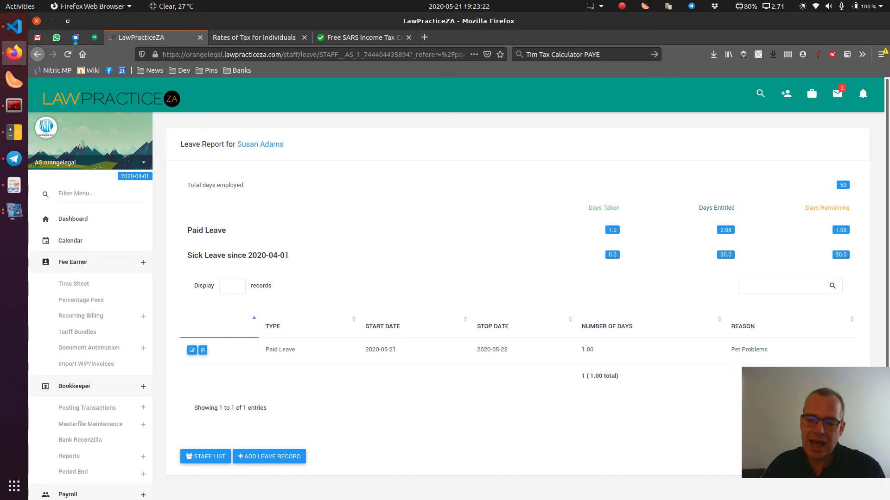
Step: Check the attachment in the saved leave record and return to the leave report
{"action": "key", "text": "alt+Left"}
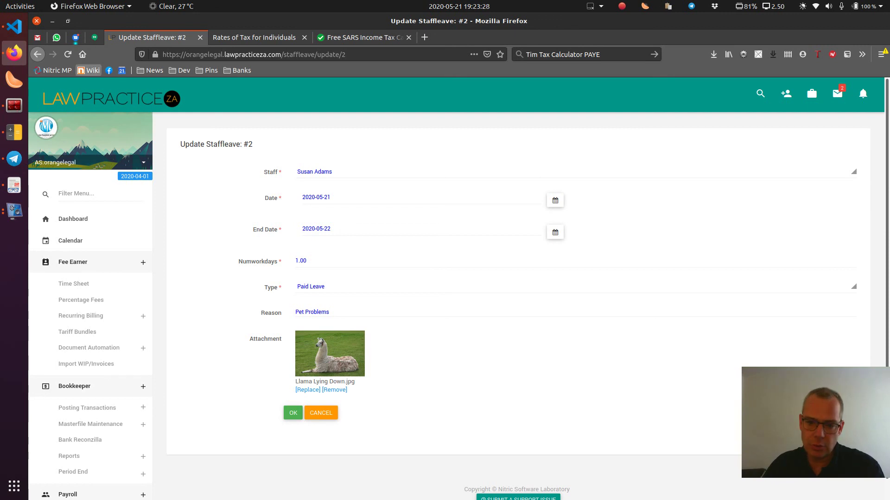
{"action": "key", "text": "alt+Left"}
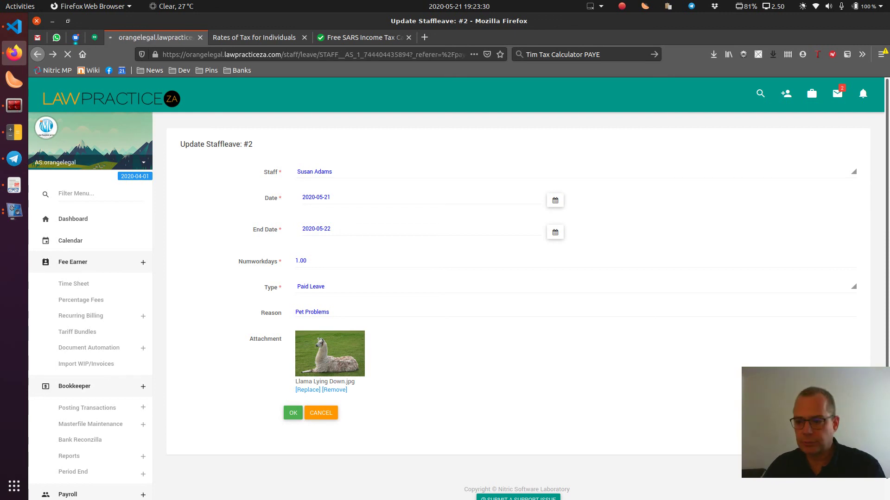
Step: Open the payroll's payslips list
{"action": "scroll", "coordinate": [74, 400], "scroll_direction": "down", "scroll_amount": 3}
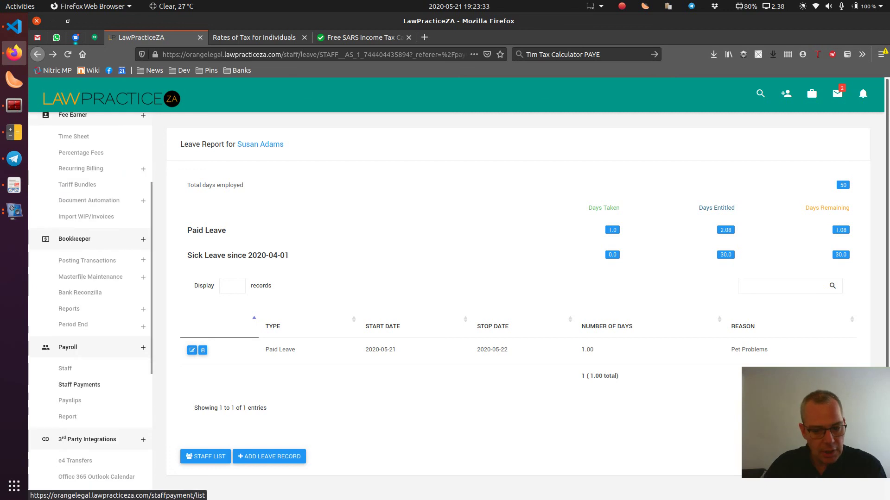
{"action": "left_click", "coordinate": [69, 401]}
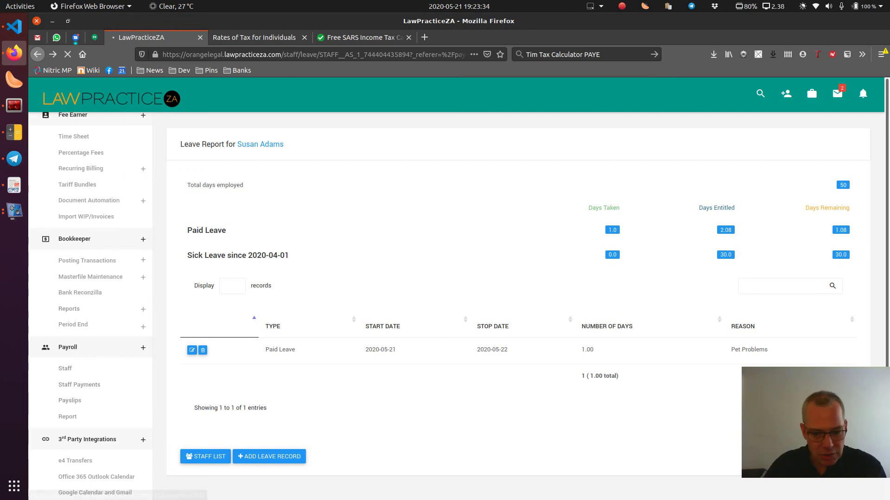